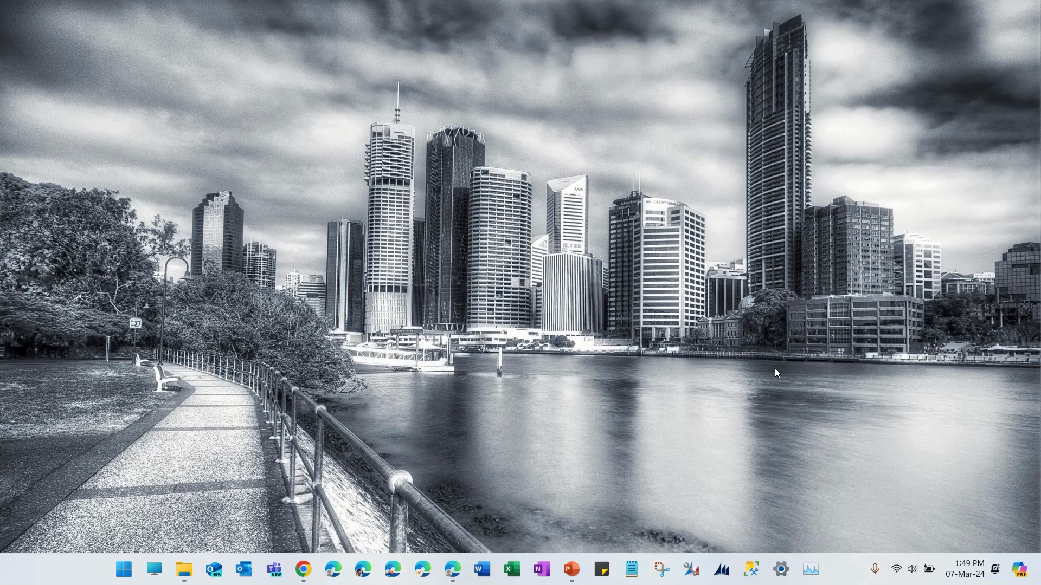
- Switch to the Dynamics 365 Sales Hub and open the active contact that has an outlook.com email address
{"action": "left_click", "coordinate": [459, 569]}
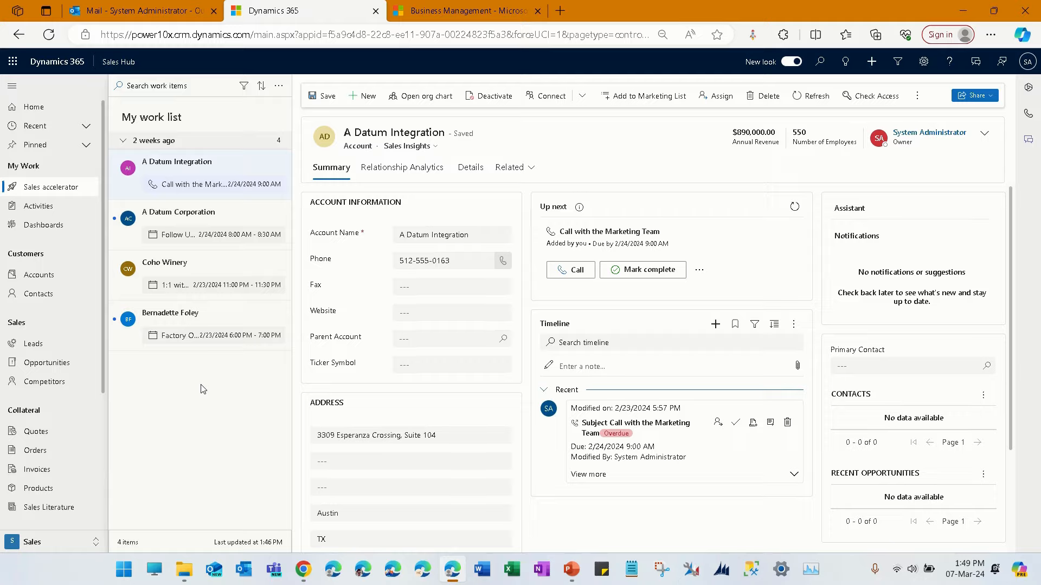
{"action": "left_click", "coordinate": [39, 295]}
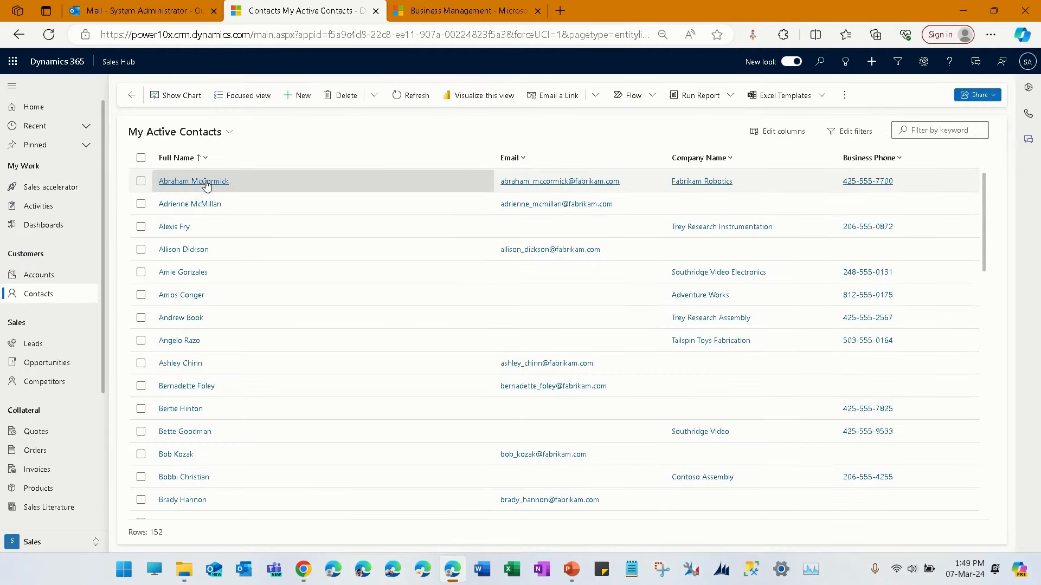
{"action": "scroll", "coordinate": [210, 374], "scroll_direction": "down", "scroll_amount": 8}
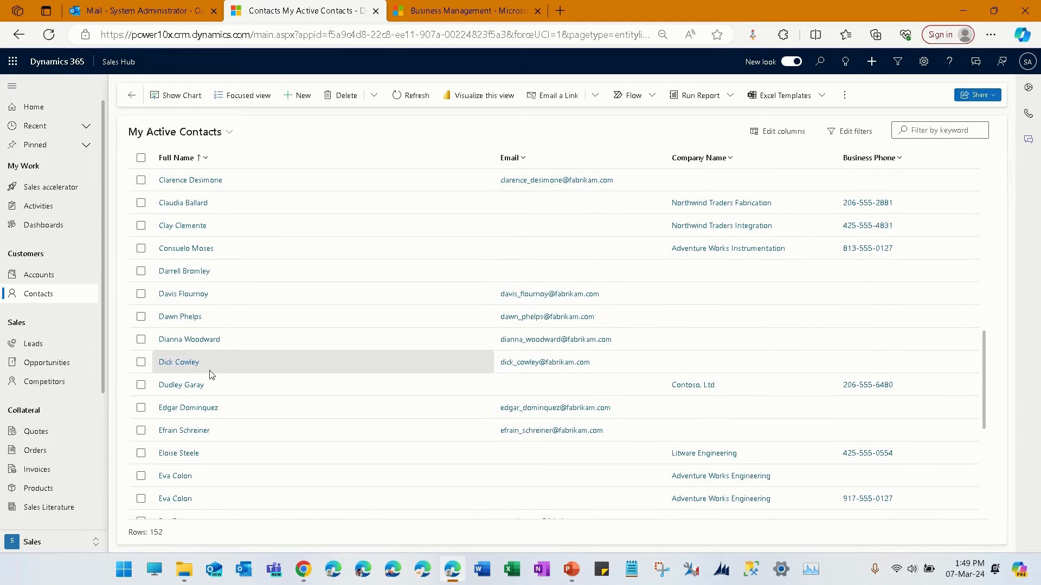
{"action": "scroll", "coordinate": [211, 375], "scroll_direction": "down", "scroll_amount": 3}
{"action": "scroll", "coordinate": [214, 377], "scroll_direction": "down", "scroll_amount": 3}
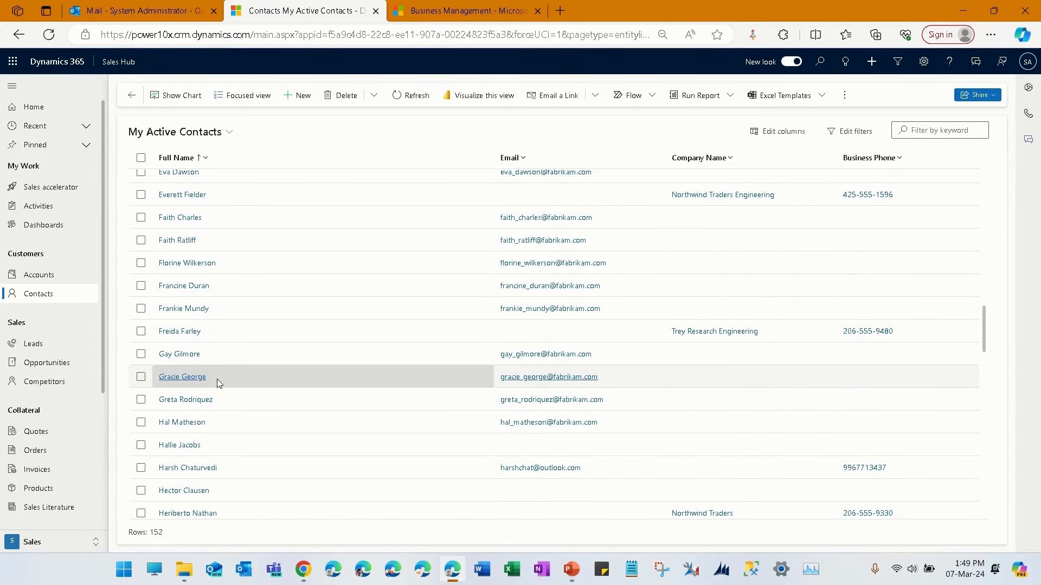
{"action": "left_click", "coordinate": [216, 468]}
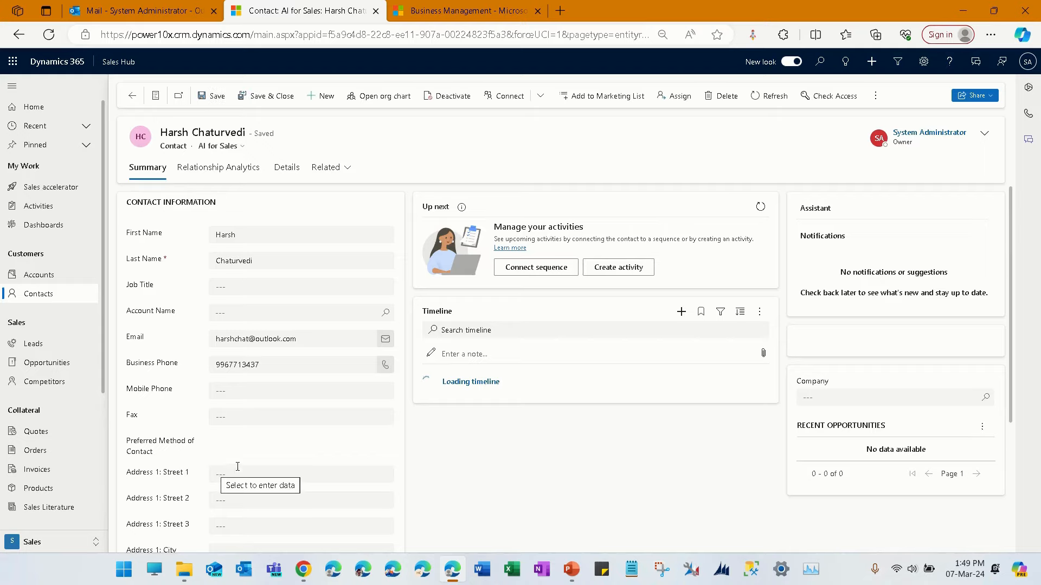
- Create a new email activity from the contact's timeline and enter TEST as its subject
{"action": "scroll", "coordinate": [562, 420], "scroll_direction": "down", "scroll_amount": 3}
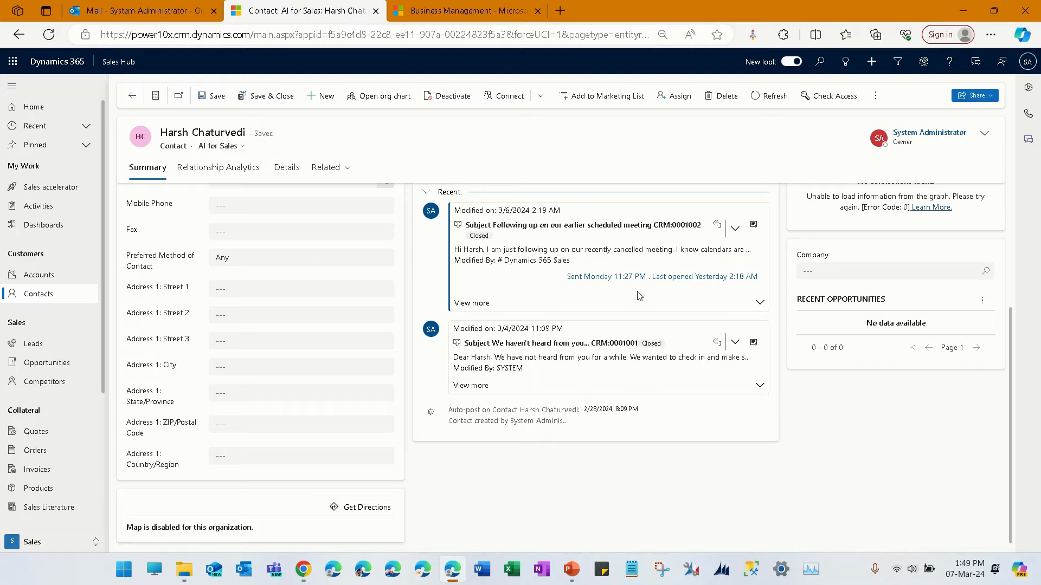
{"action": "scroll", "coordinate": [640, 297], "scroll_direction": "up", "scroll_amount": 3}
{"action": "left_click", "coordinate": [682, 312]}
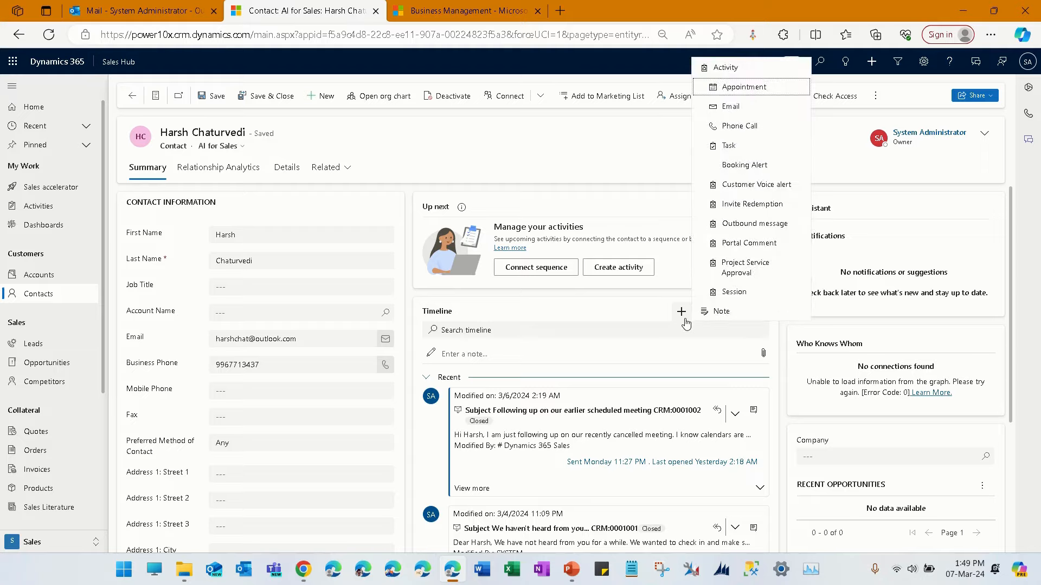
{"action": "left_click", "coordinate": [744, 108]}
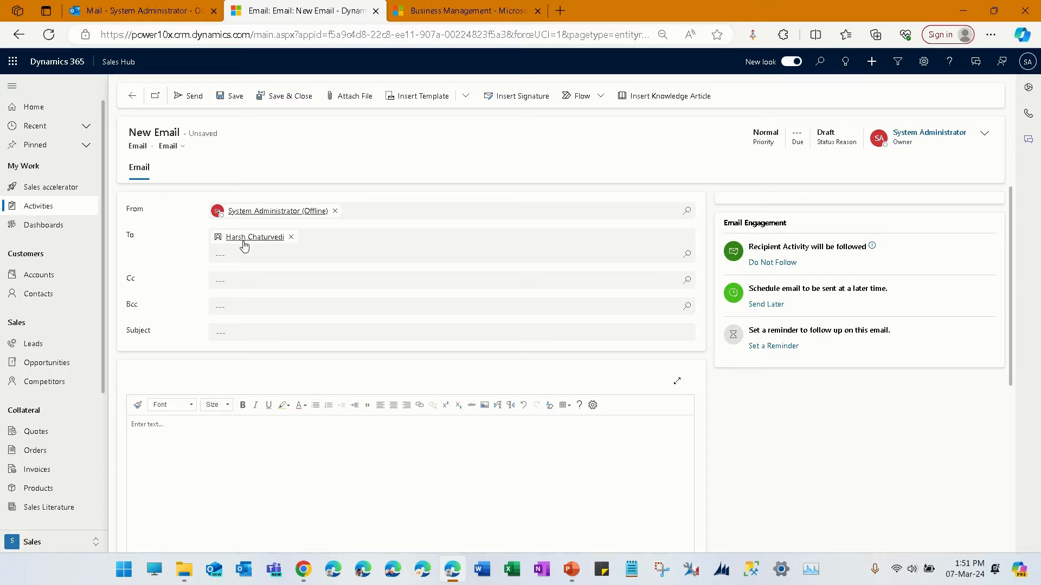
{"action": "left_click", "coordinate": [270, 333]}
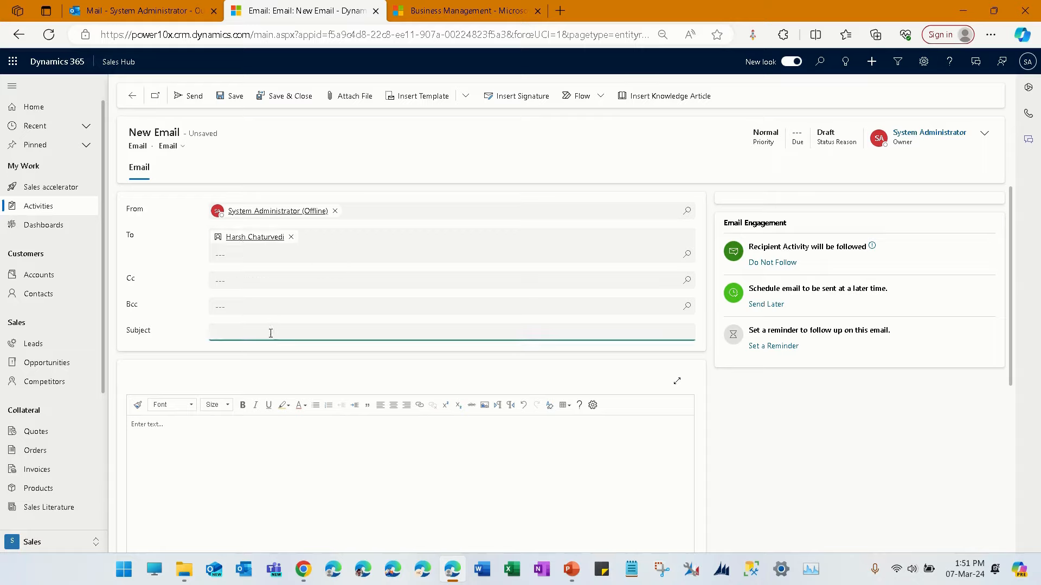
{"action": "type", "text": "TEST"}
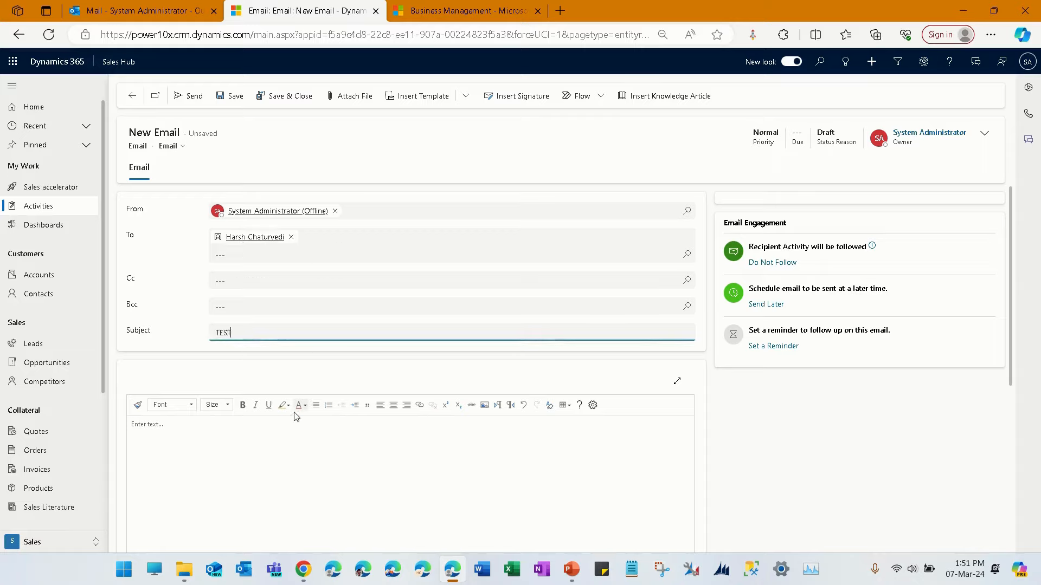
- Apply the Contact Reconnect email template to the message, replacing the subject line with the template's subject
{"action": "left_click", "coordinate": [274, 446]}
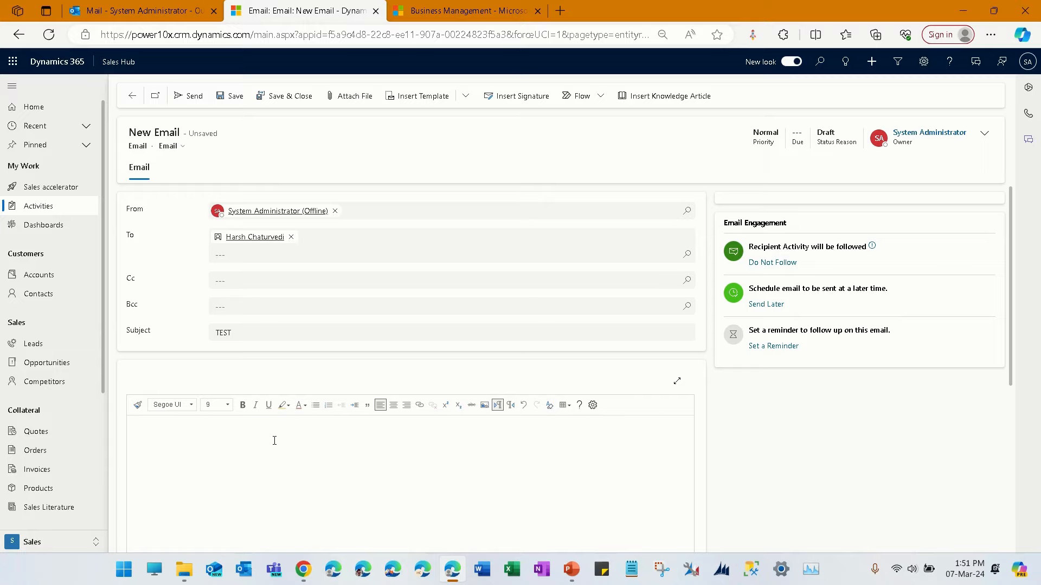
{"action": "left_click", "coordinate": [466, 98]}
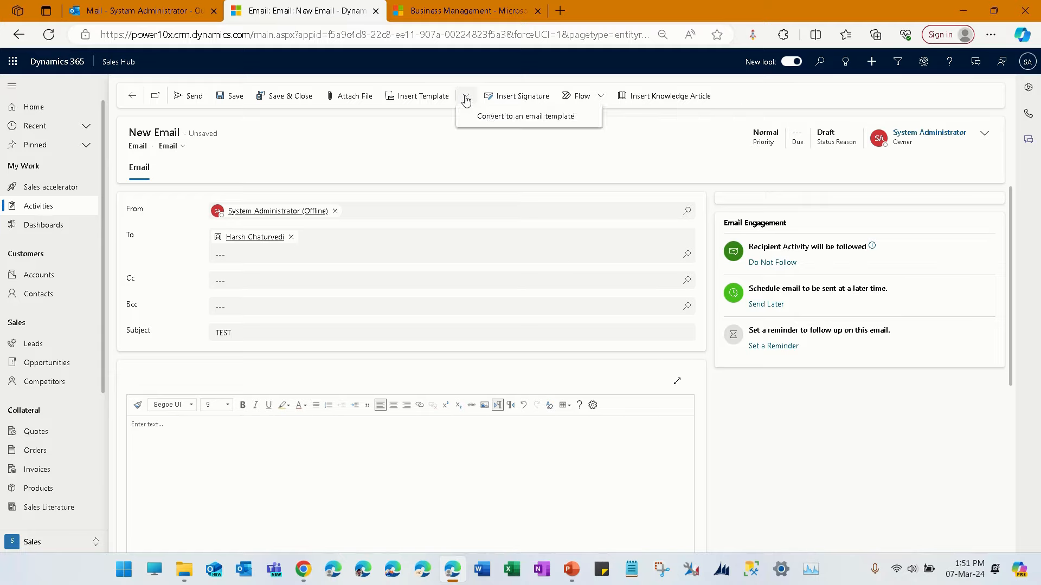
{"action": "left_click", "coordinate": [420, 97]}
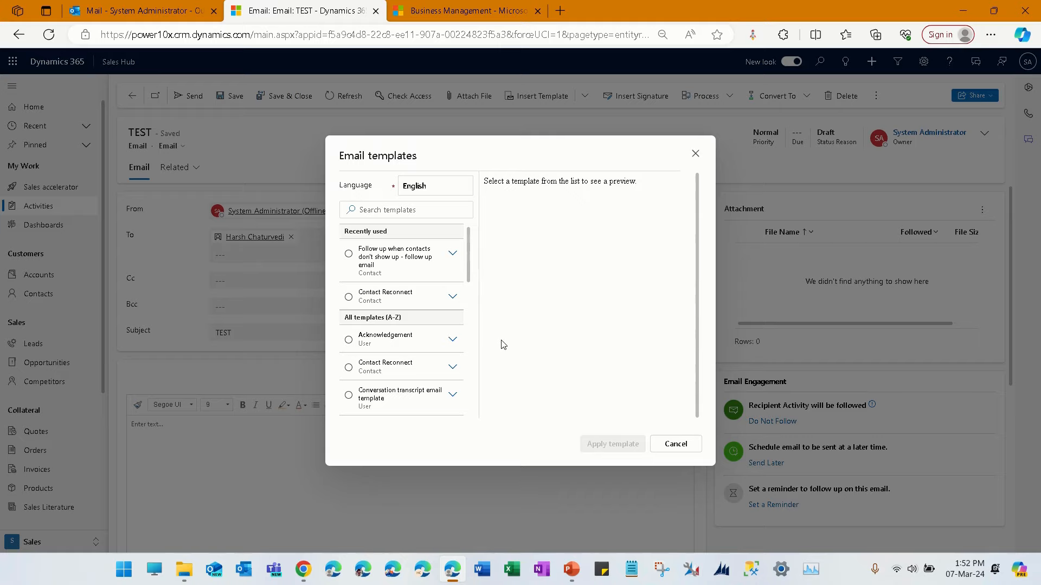
{"action": "left_click", "coordinate": [418, 373]}
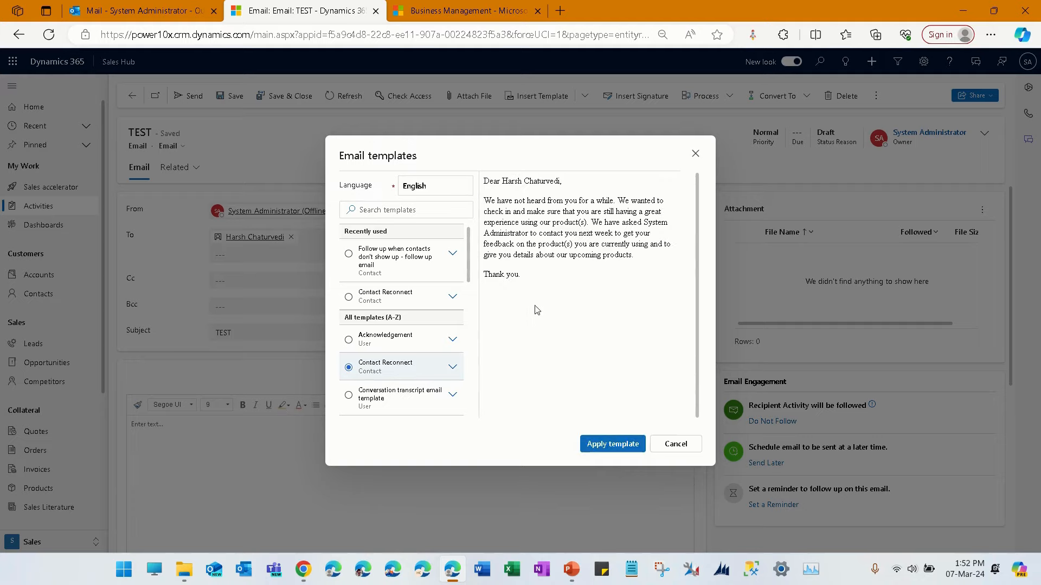
{"action": "left_click", "coordinate": [626, 447]}
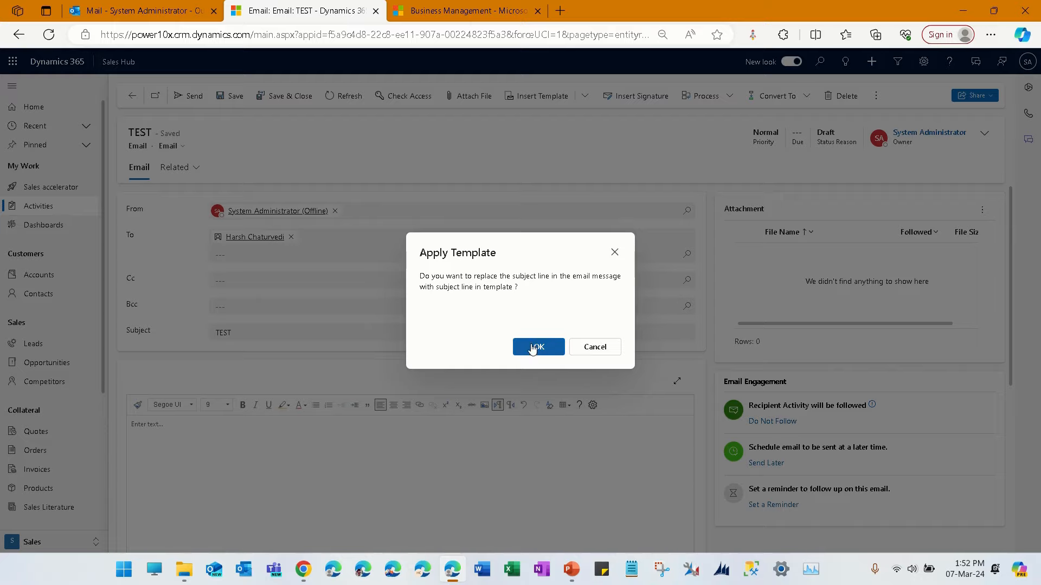
{"action": "left_click", "coordinate": [536, 349]}
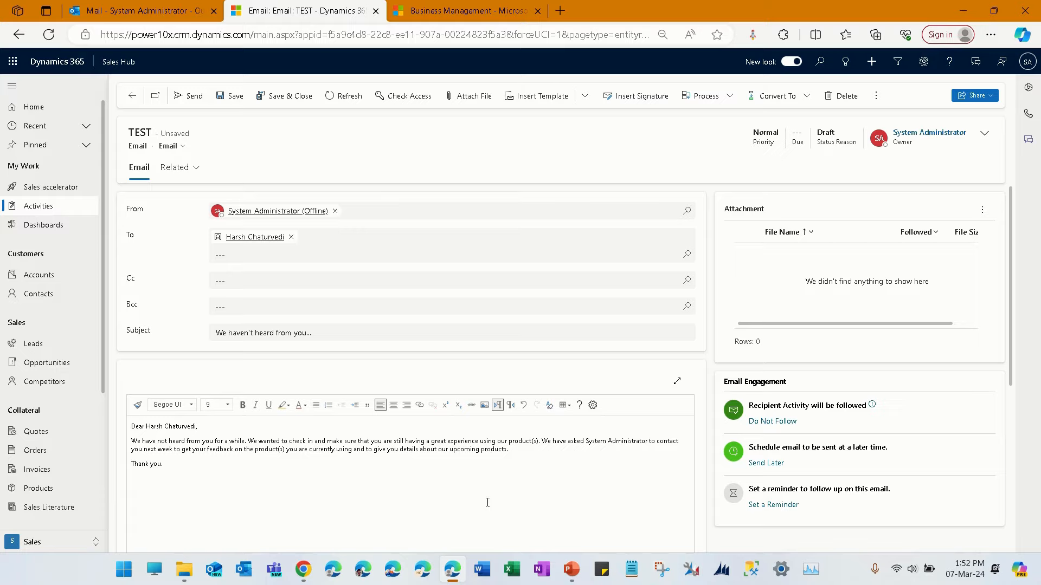
- Set the entire email body to font size 11 and send the email to the contact
{"action": "left_click_drag", "start_coordinate": [185, 471], "coordinate": [131, 426]}
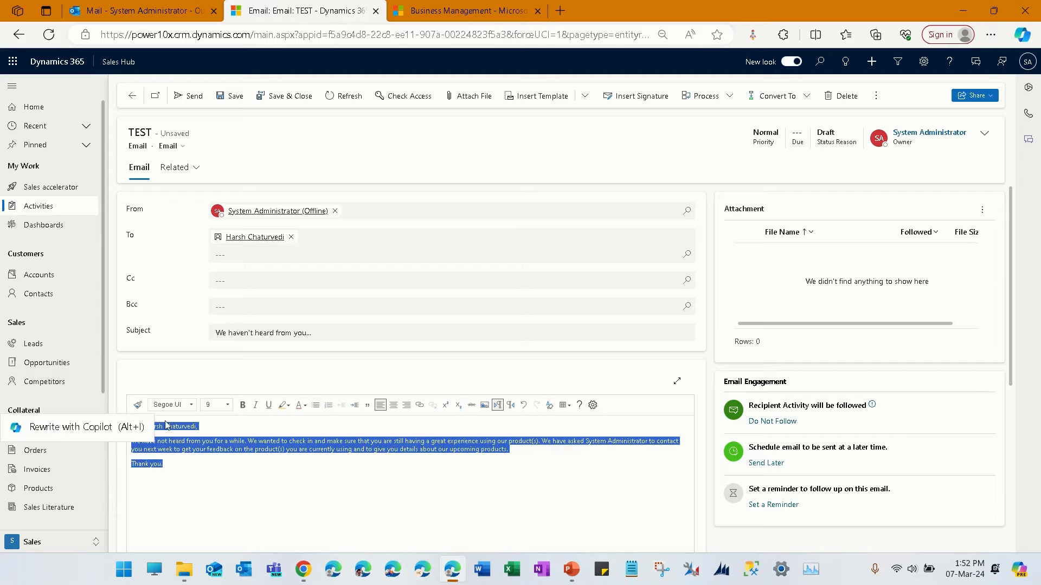
{"action": "left_click", "coordinate": [228, 406]}
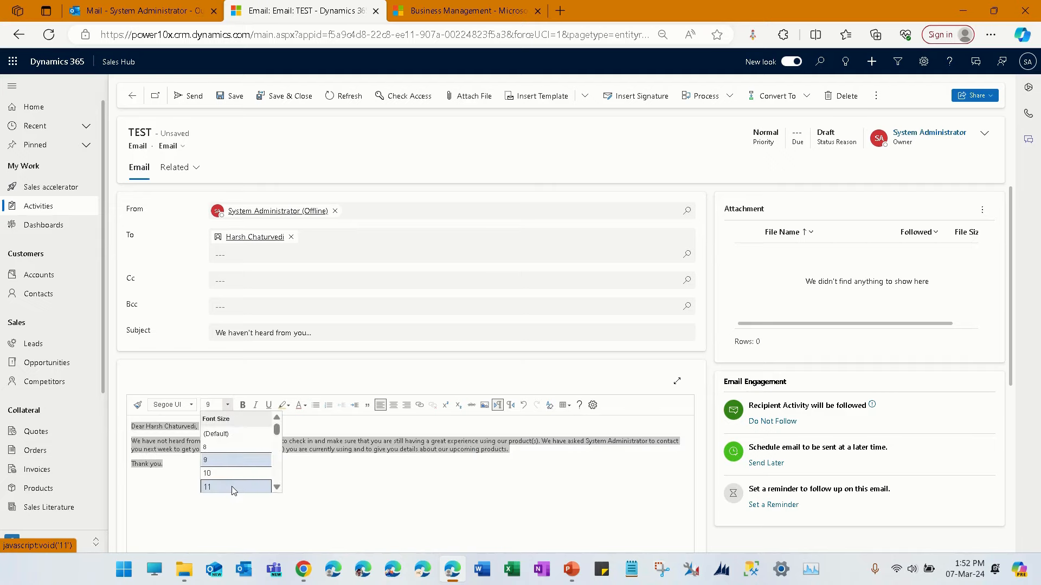
{"action": "left_click", "coordinate": [233, 487]}
{"action": "left_click", "coordinate": [236, 493]}
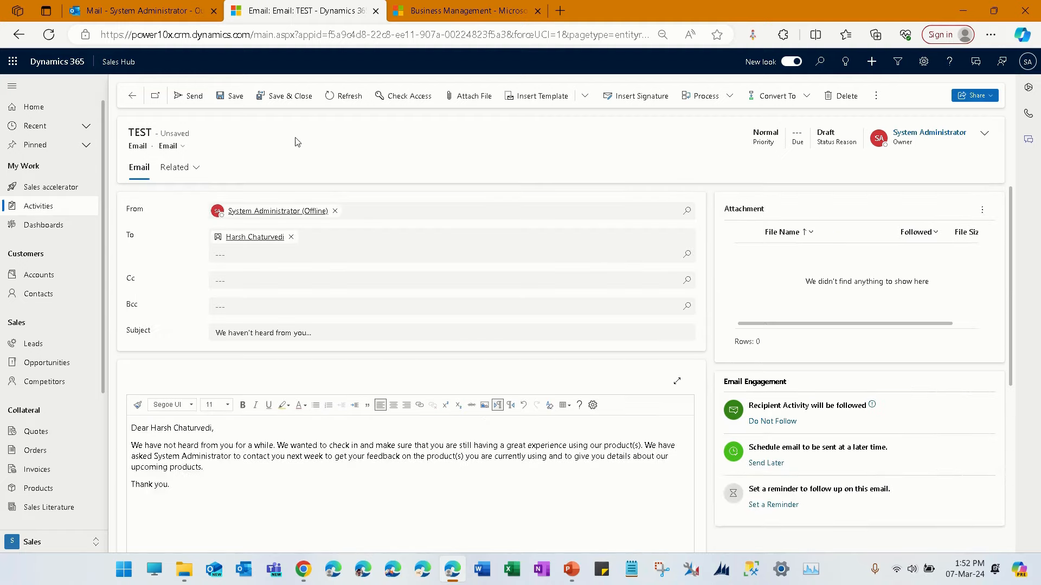
{"action": "left_click", "coordinate": [179, 97]}
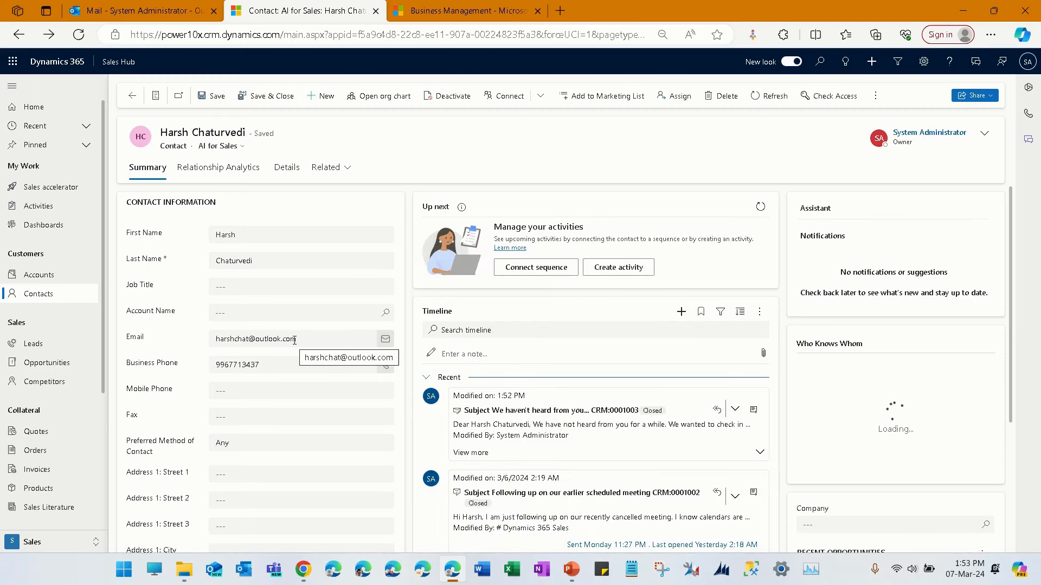
- Expand the newly sent email in the contact's timeline, open its record and examine the Recipient Activity section
{"action": "double_click", "coordinate": [516, 412]}
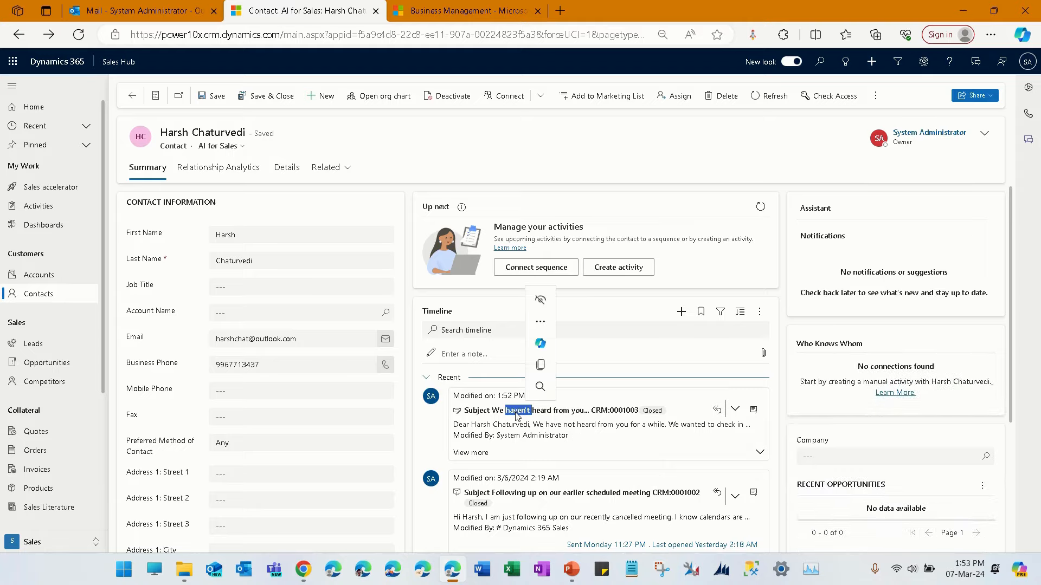
{"action": "left_click", "coordinate": [641, 454]}
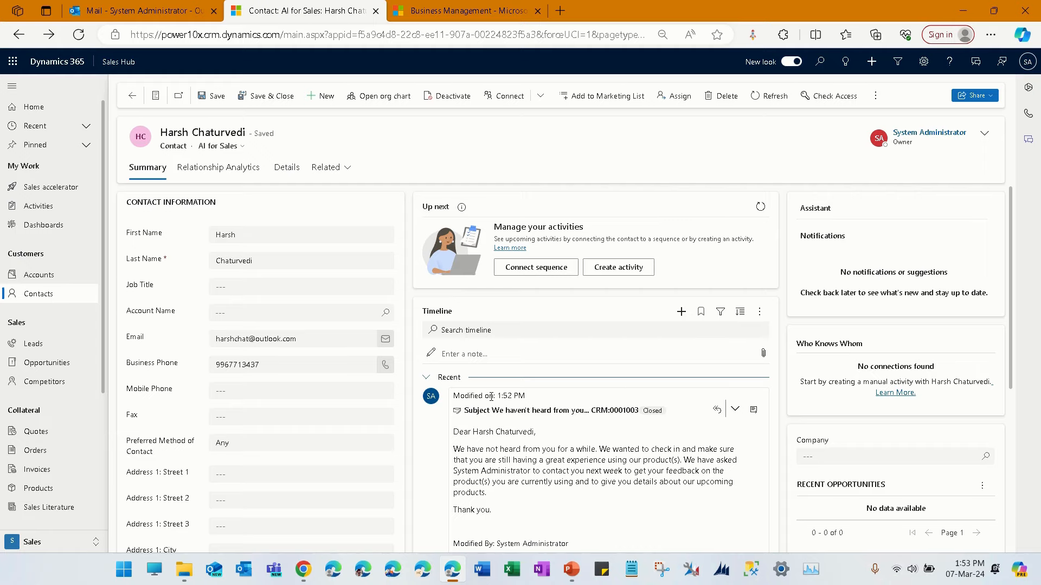
{"action": "scroll", "coordinate": [624, 527], "scroll_direction": "down", "scroll_amount": 3}
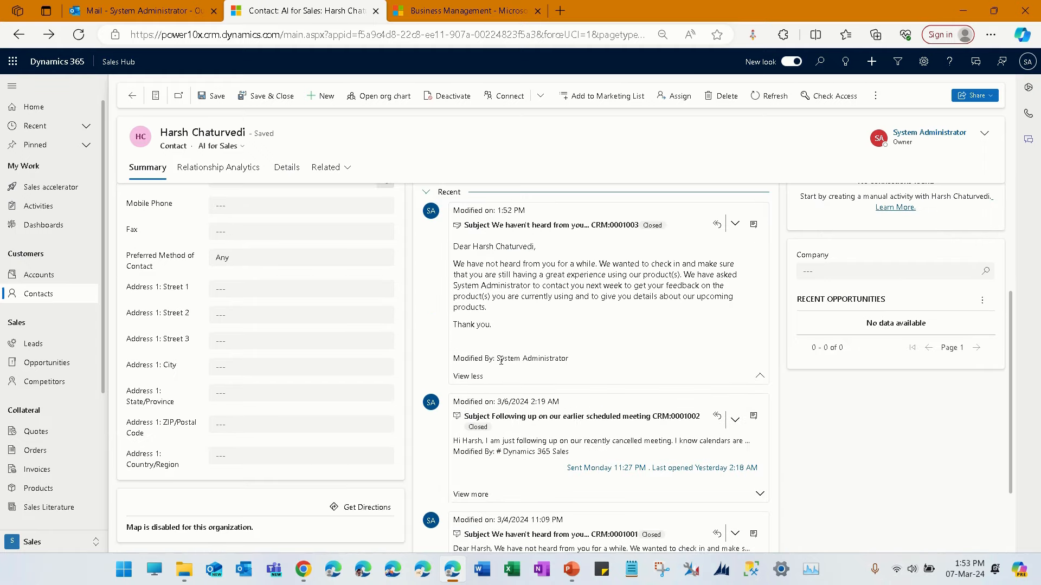
{"action": "left_click", "coordinate": [754, 225]}
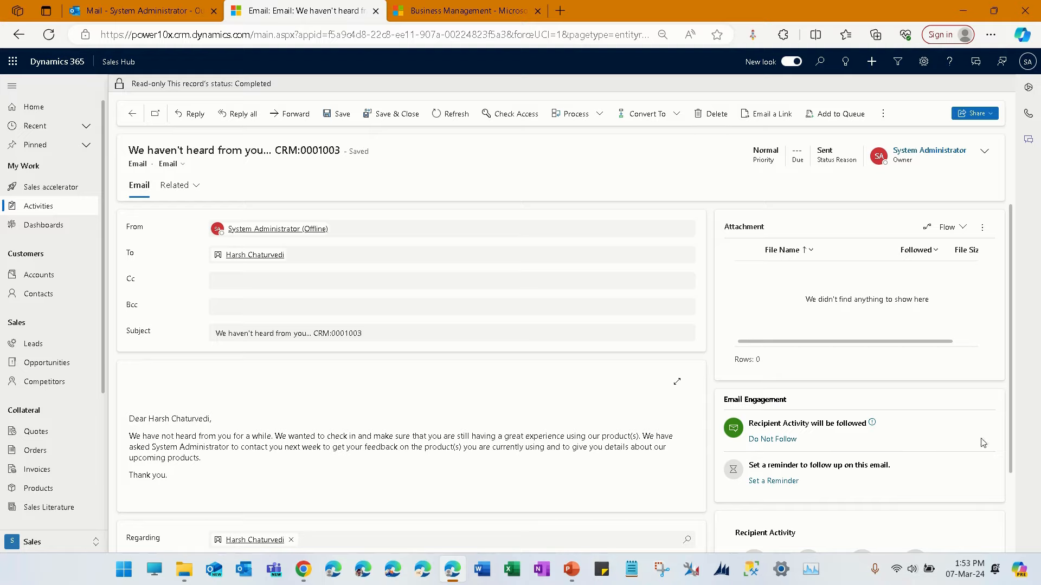
{"action": "left_click_drag", "start_coordinate": [1013, 396], "coordinate": [1025, 478]}
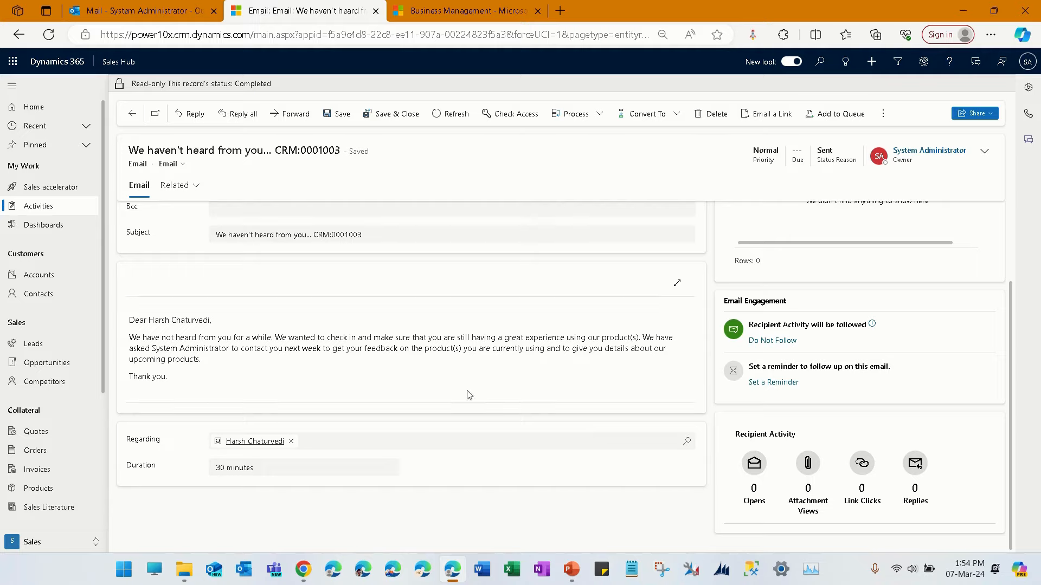
- Switch to Outlook and open the received "We haven't heard from you..." email in a maximized window
{"action": "left_click", "coordinate": [220, 578]}
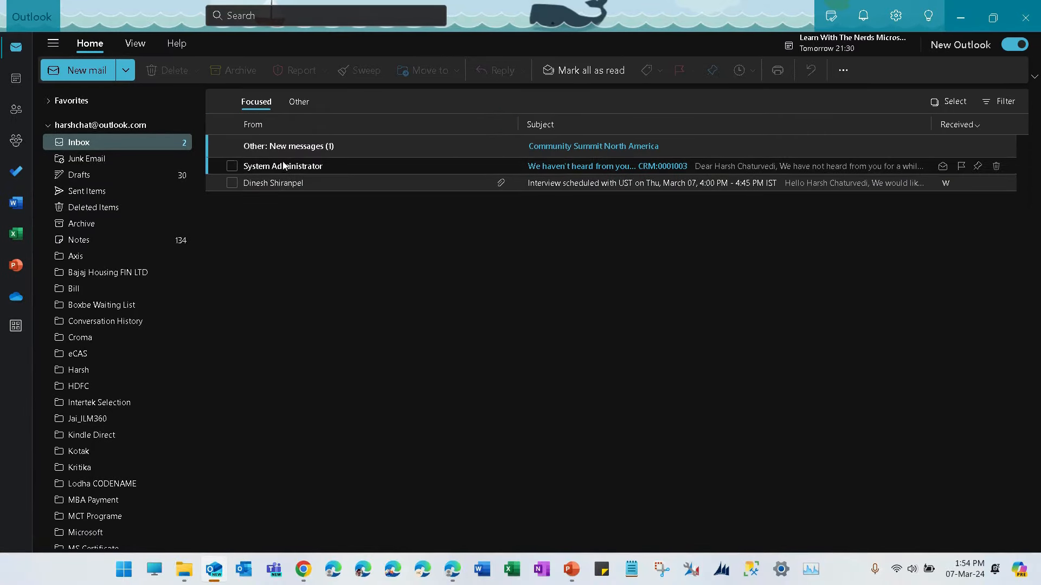
{"action": "double_click", "coordinate": [283, 166]}
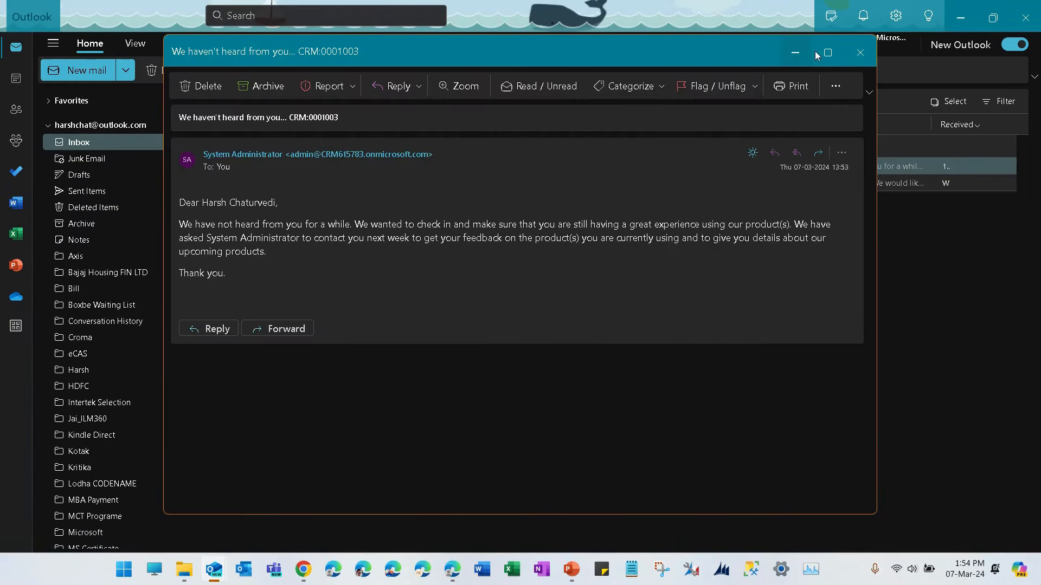
{"action": "left_click", "coordinate": [827, 53]}
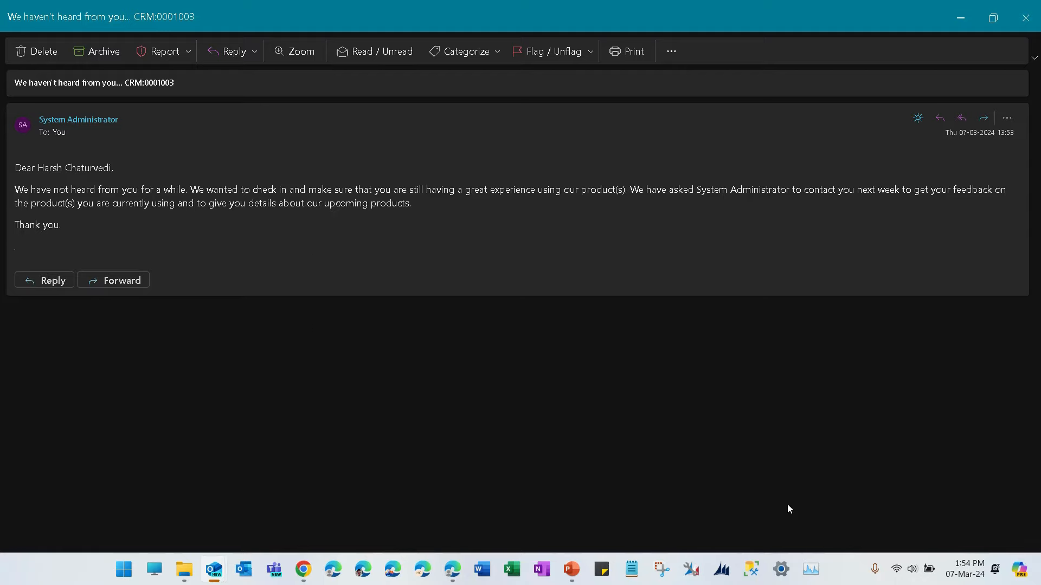
- Reply to the email with "Thank you for connecting." and, on a separate line, "Kindky schedule a meeting.", and send it
{"action": "left_click", "coordinate": [237, 51]}
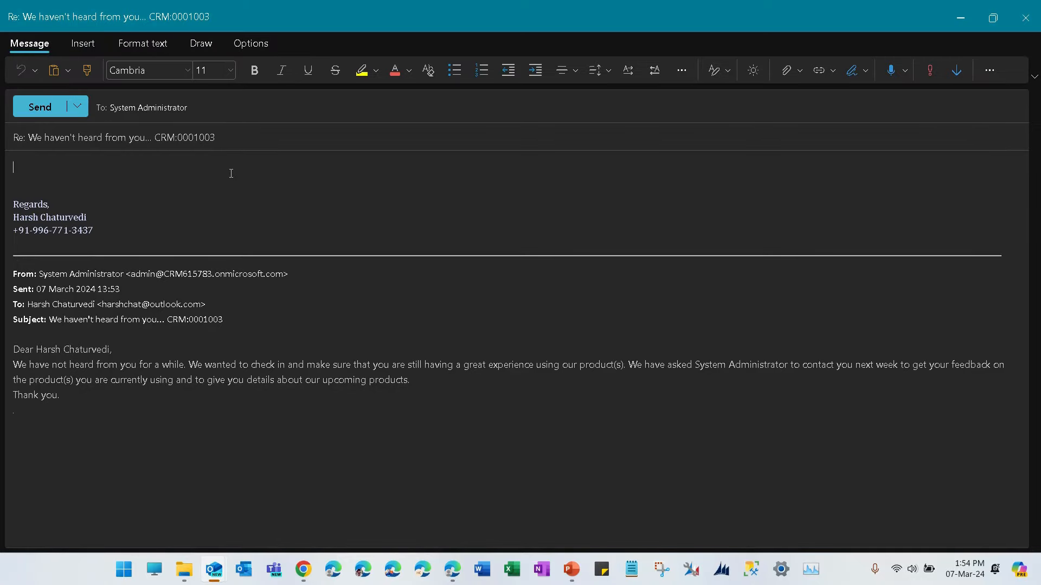
{"action": "type", "text": "Thank you for connecting."}
{"action": "key", "text": "Return"}
{"action": "key", "text": "Return"}
{"action": "type", "text": "Kindky sched"}
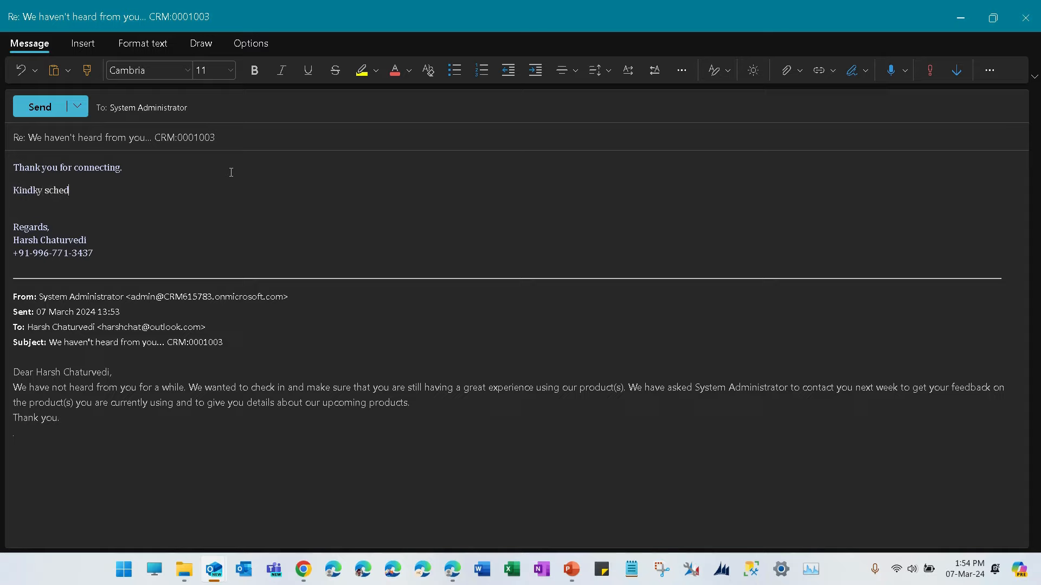
{"action": "type", "text": "ule a meeting."}
{"action": "left_click", "coordinate": [49, 111]}
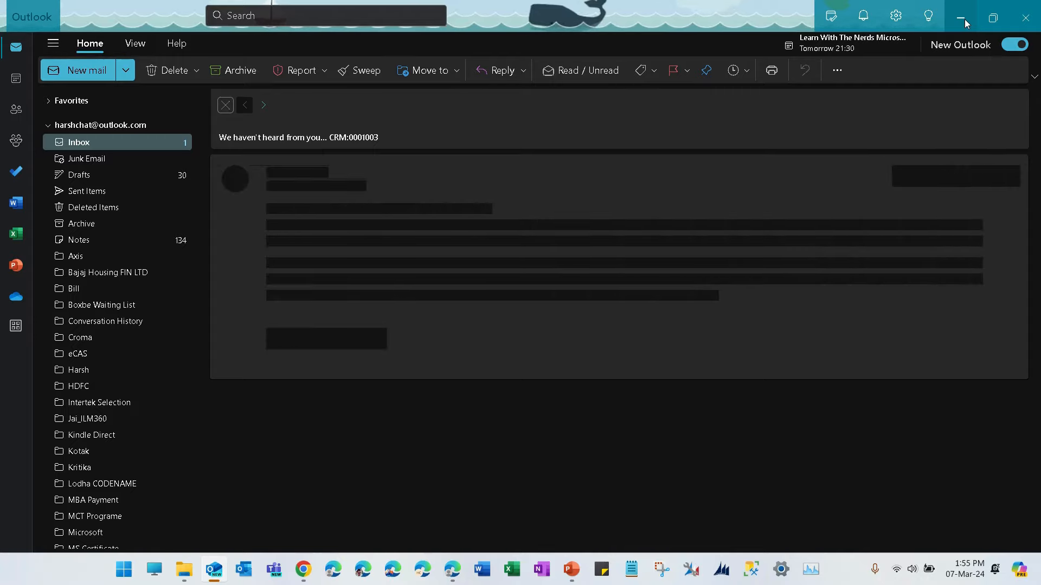
- Return to the sent email record in Dynamics 365, refresh it and check the Recipient Activity counters
{"action": "left_click", "coordinate": [964, 19]}
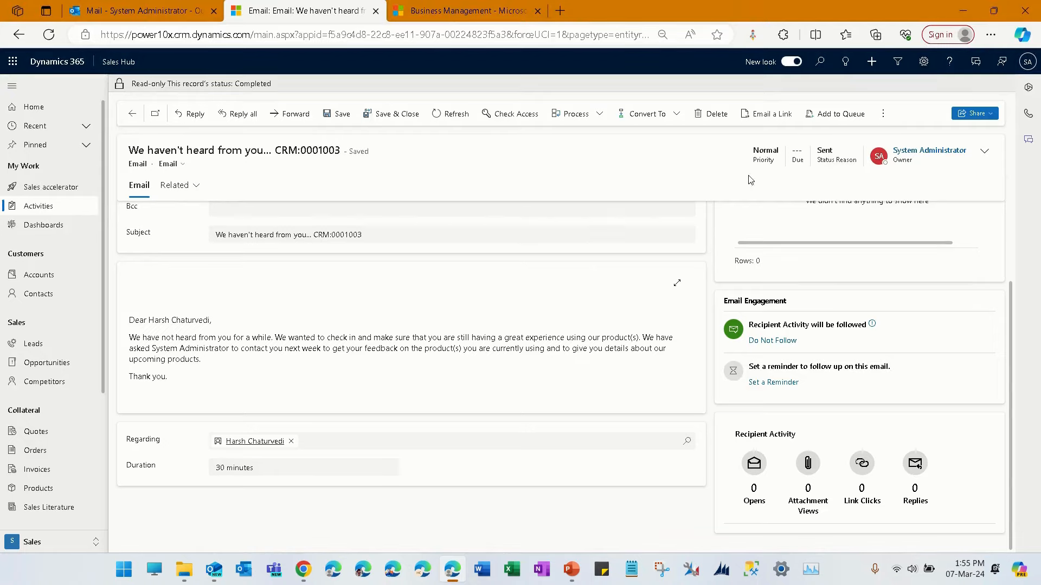
{"action": "left_click", "coordinate": [452, 117]}
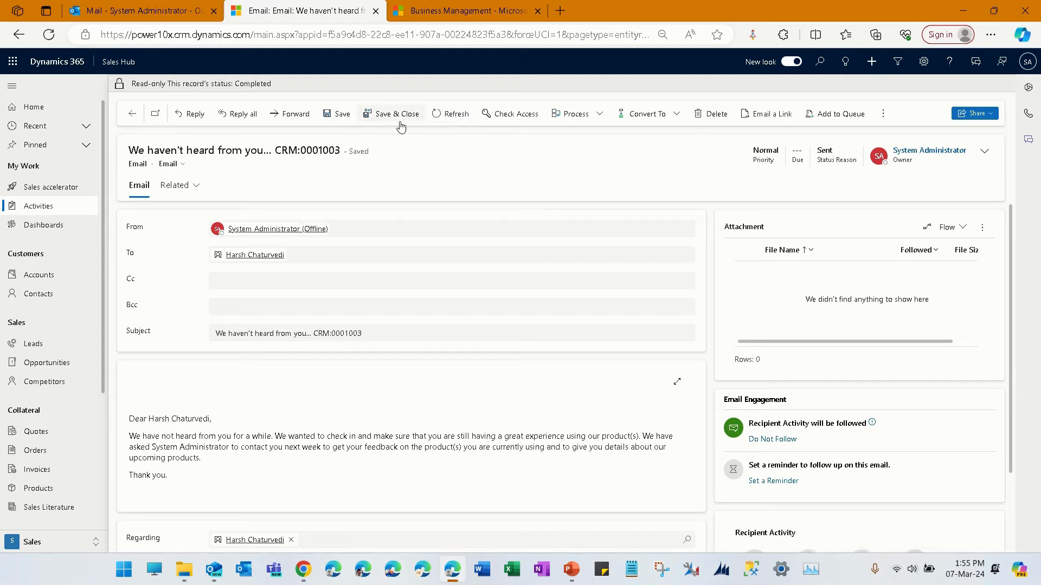
{"action": "left_click", "coordinate": [447, 117]}
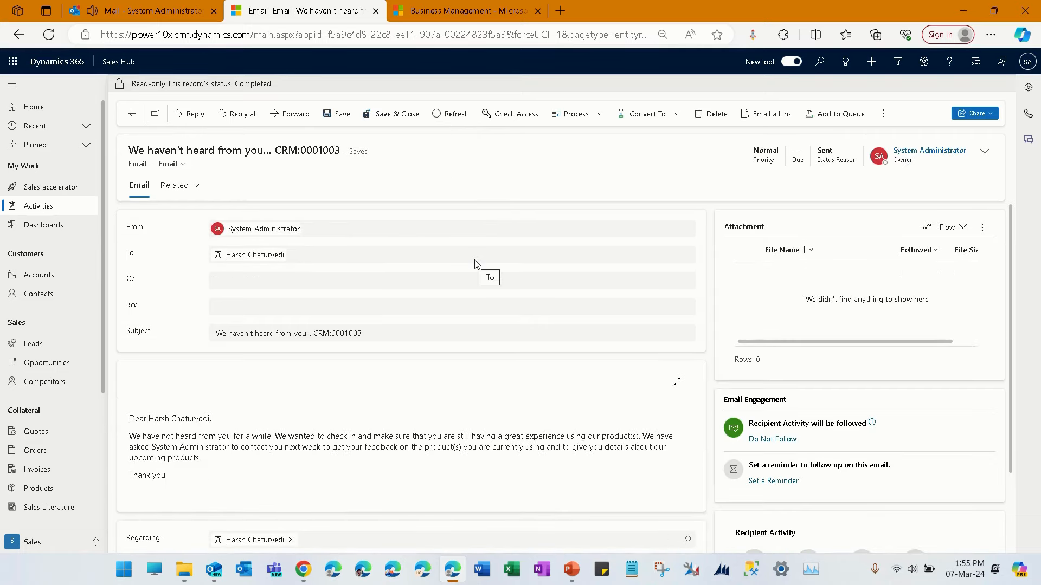
{"action": "scroll", "coordinate": [475, 261], "scroll_direction": "down", "scroll_amount": 2}
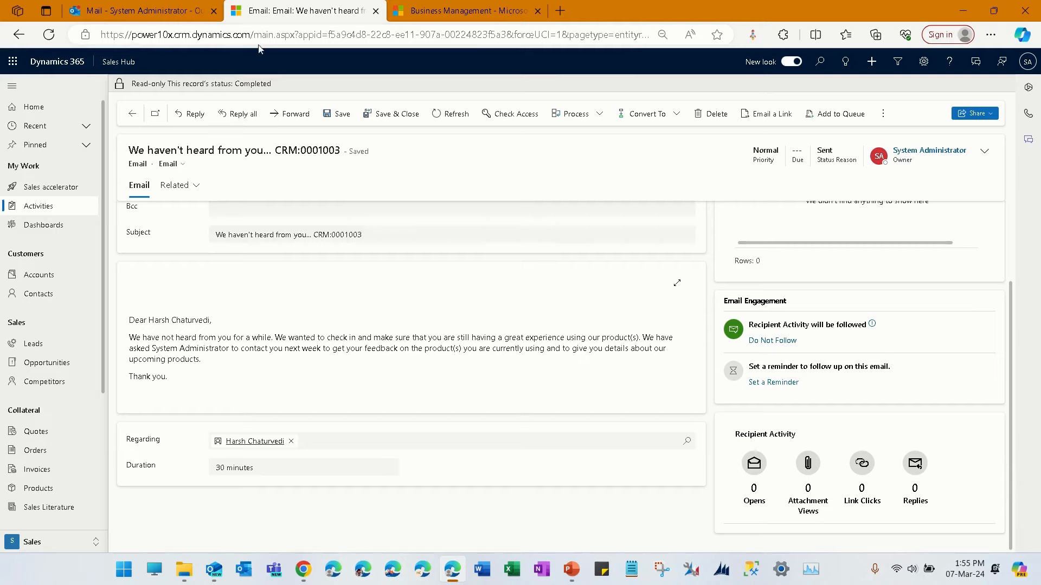
- Switch to the Outlook mailbox, filter messages by the "Tracked To Dynamics 365" category and open the contact's tracked reply
{"action": "left_click", "coordinate": [136, 10]}
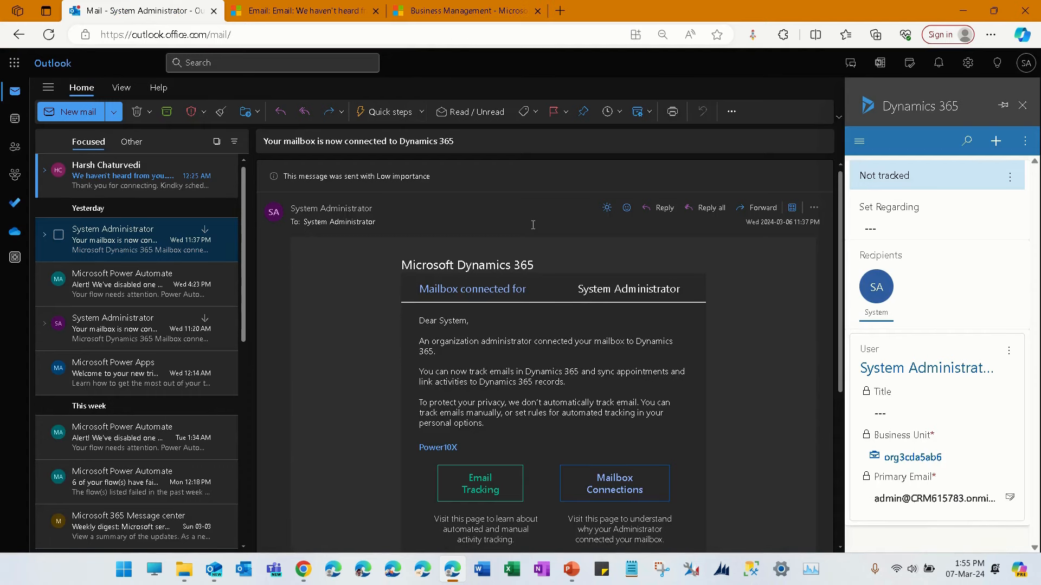
{"action": "left_click", "coordinate": [532, 225]}
{"action": "left_click", "coordinate": [457, 200]}
{"action": "left_click", "coordinate": [136, 187]}
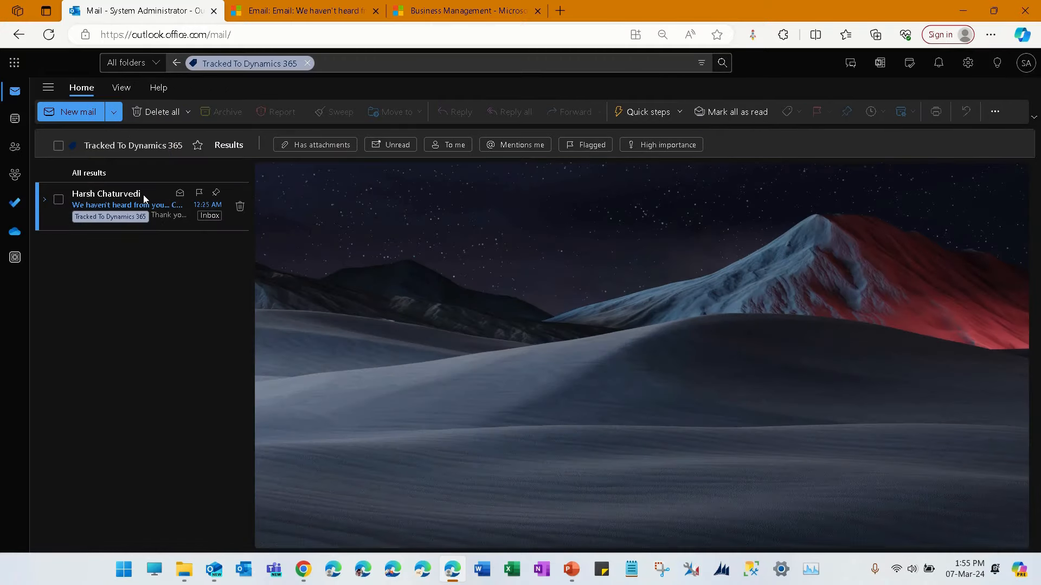
{"action": "left_click", "coordinate": [143, 194]}
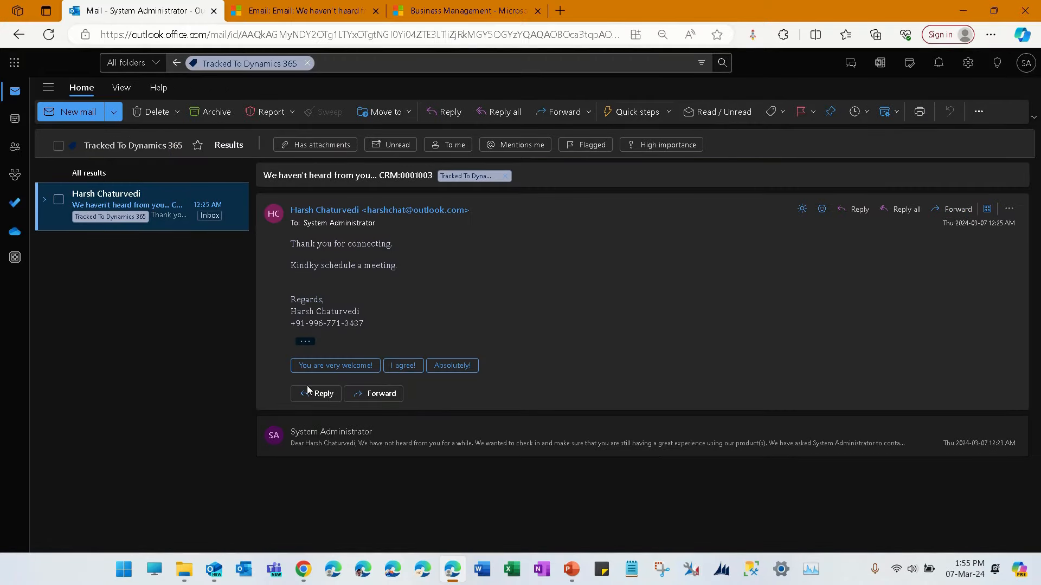
- Return to the sent email record in Dynamics 365, refresh it again and examine the opens and replies under Recipient Activity
{"action": "left_click", "coordinate": [275, 11]}
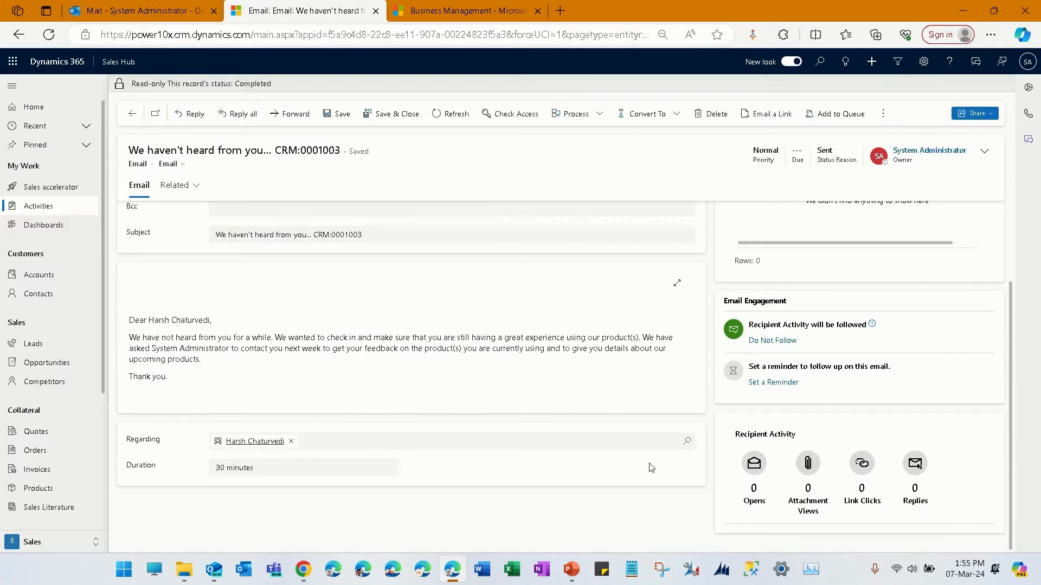
{"action": "left_click", "coordinate": [466, 116]}
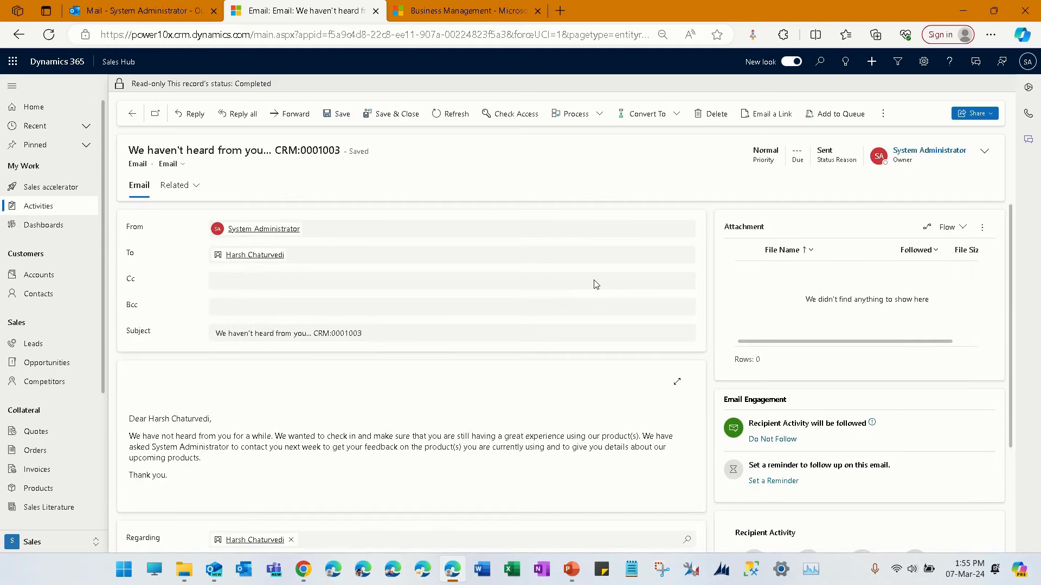
{"action": "scroll", "coordinate": [596, 284], "scroll_direction": "down", "scroll_amount": 3}
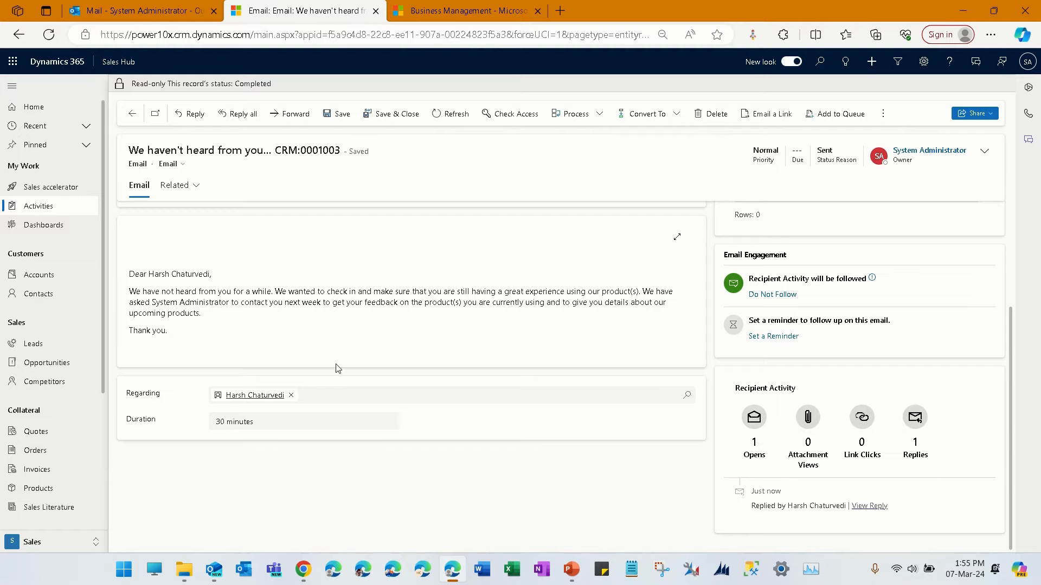
- Go back from the email to the contact, switch to the Sales Insights settings area and look through its list of settings
{"action": "left_click", "coordinate": [134, 115]}
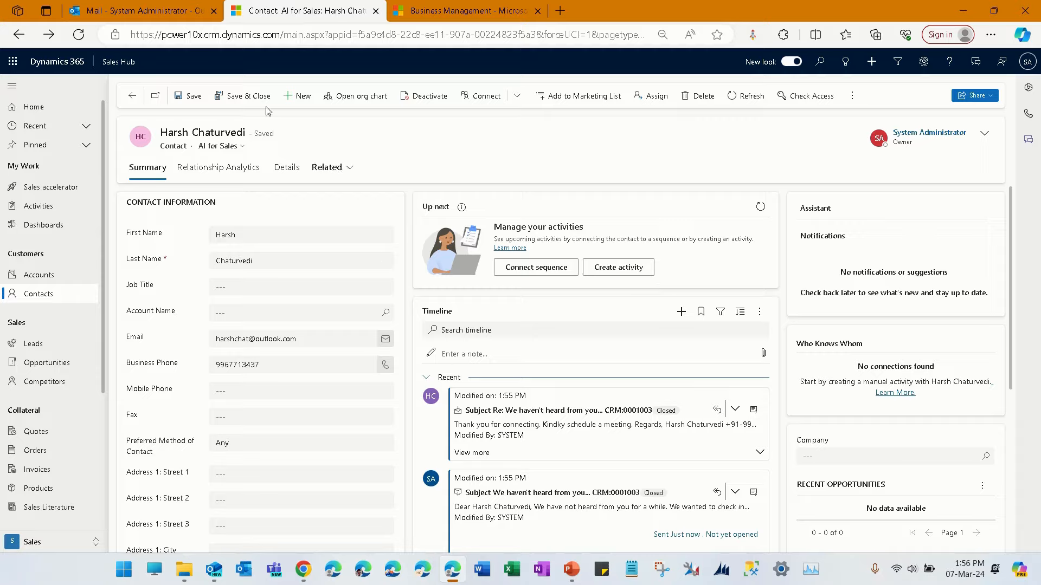
{"action": "left_click", "coordinate": [76, 550]}
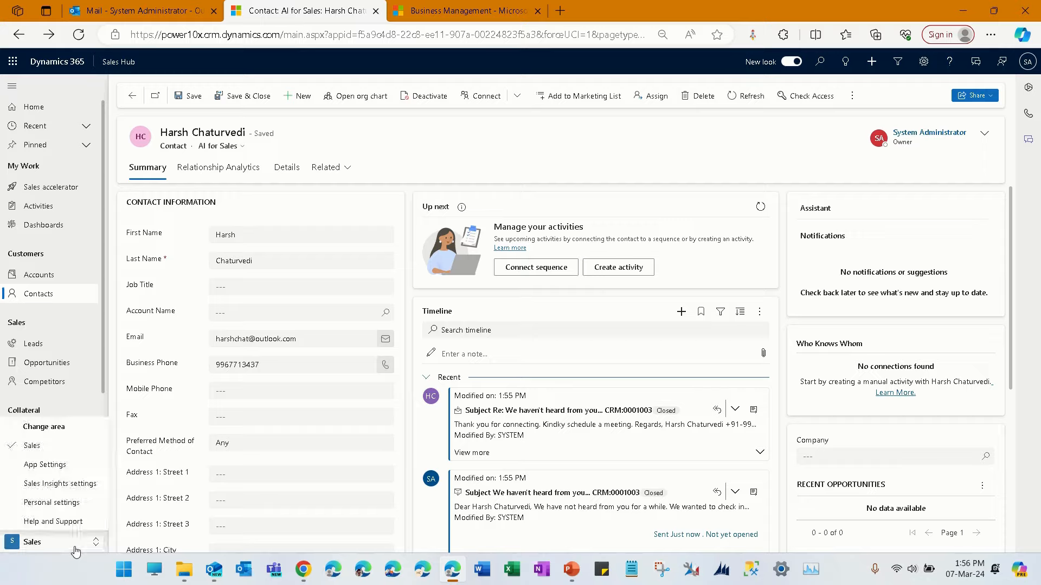
{"action": "left_click", "coordinate": [92, 491]}
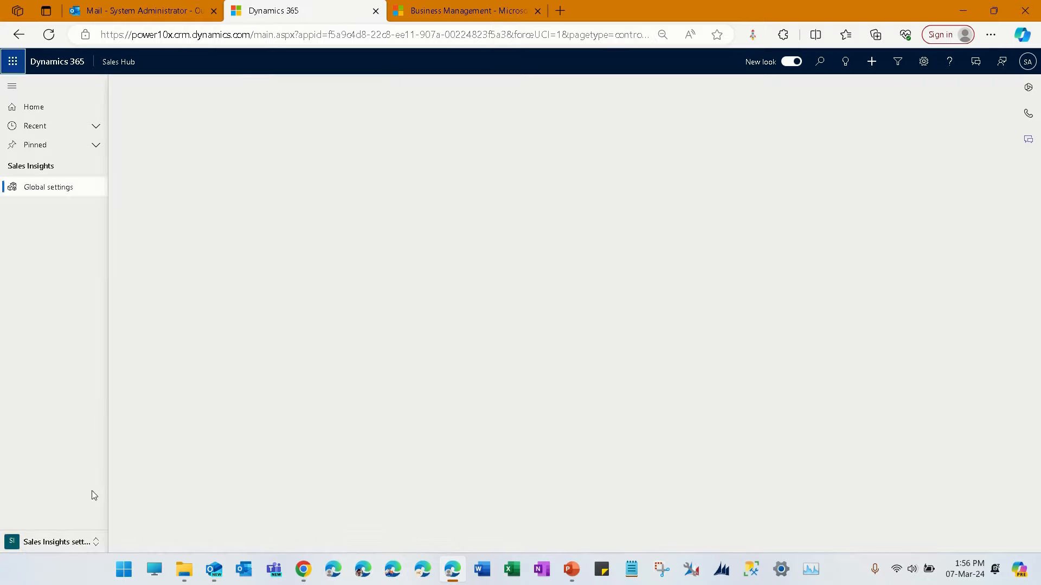
{"action": "left_click", "coordinate": [75, 549]}
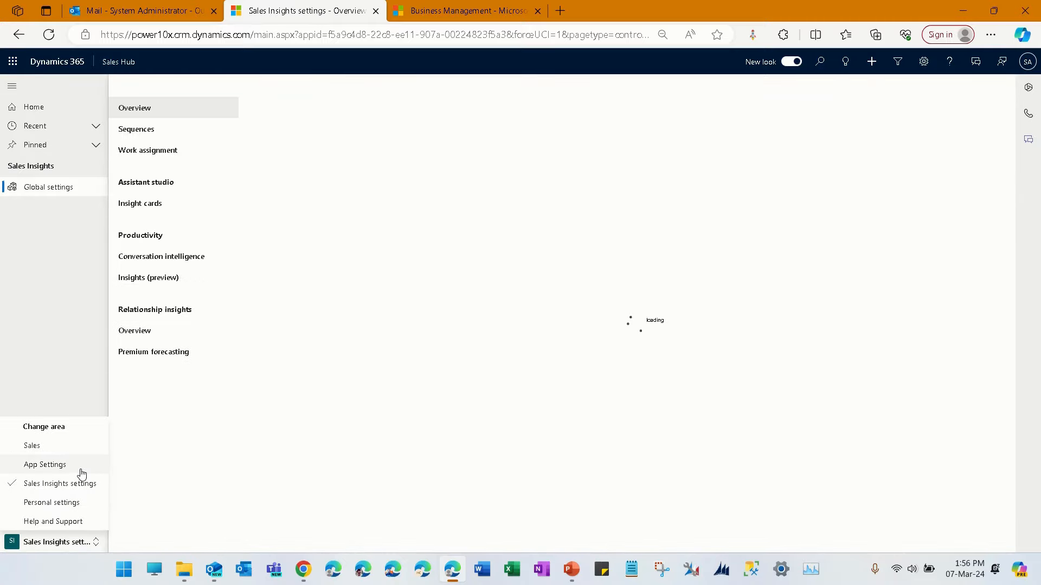
{"action": "left_click", "coordinate": [32, 314]}
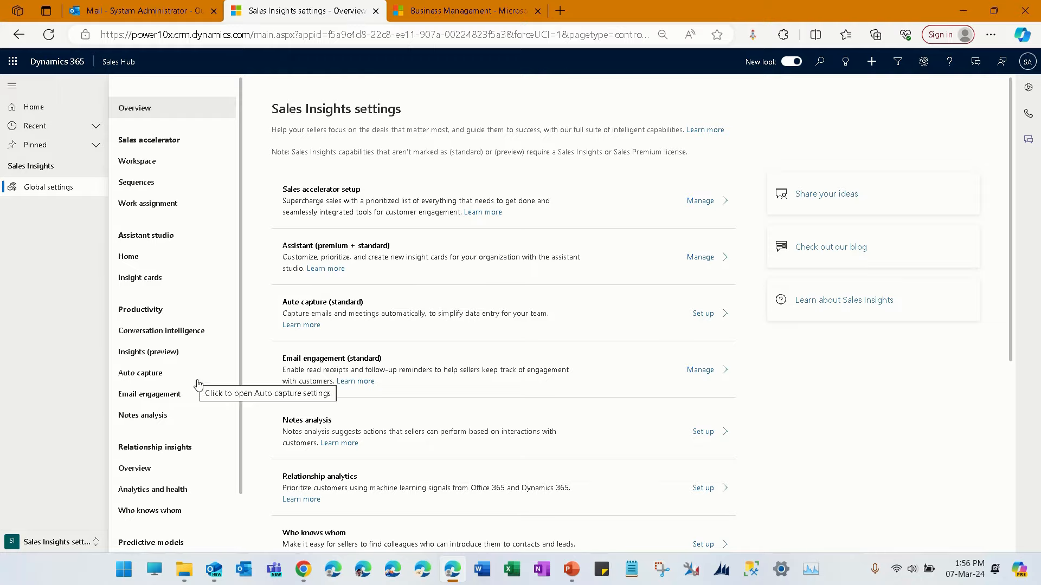
{"action": "scroll", "coordinate": [201, 386], "scroll_direction": "down", "scroll_amount": 2}
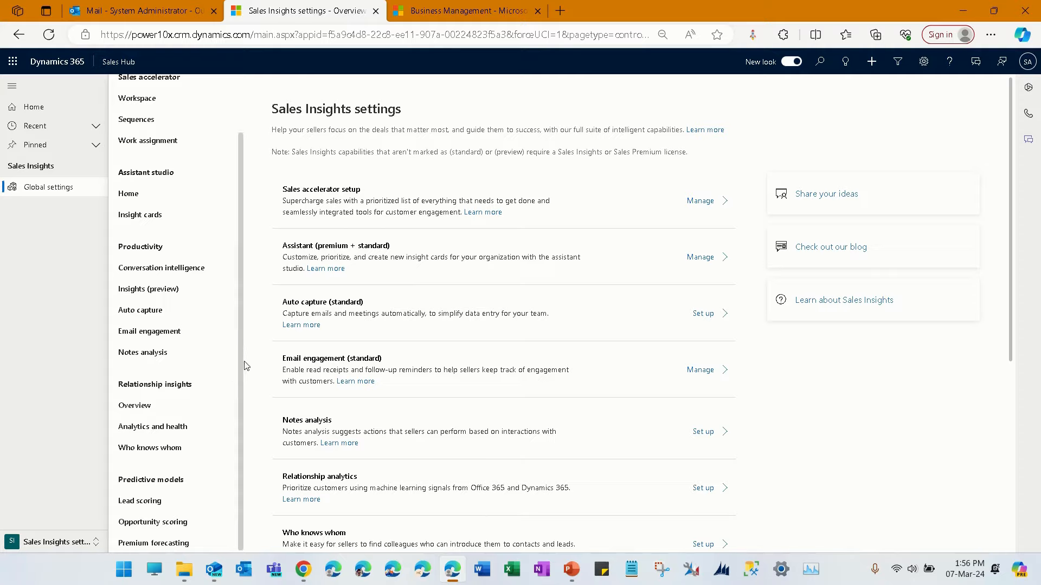
{"action": "scroll", "coordinate": [232, 369], "scroll_direction": "up", "scroll_amount": 2}
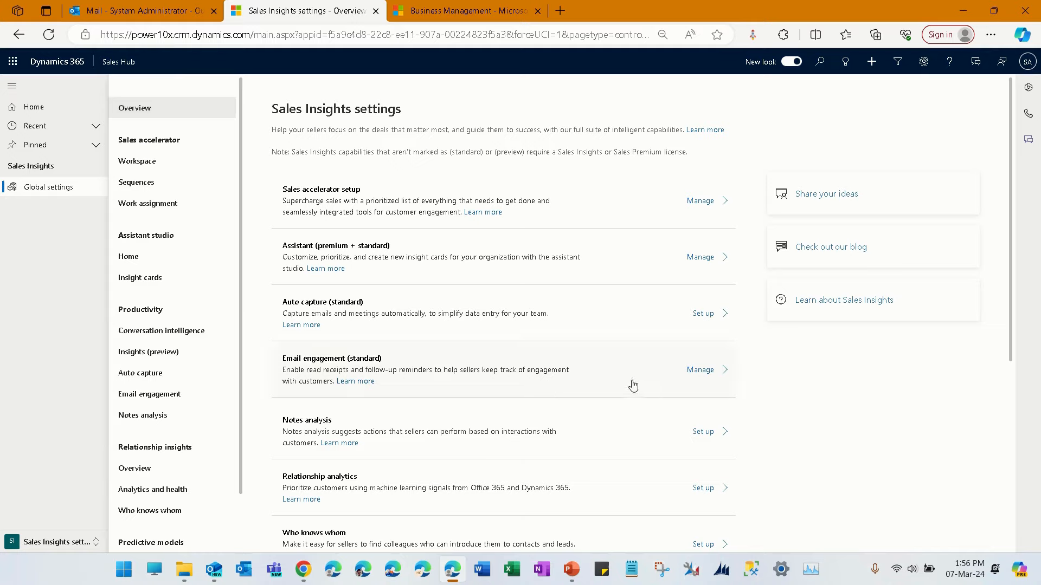
- Find "email" on the Sales Insights settings page, open the Email engagement settings and close the page search
{"action": "key", "text": "ctrl+f"}
{"action": "type", "text": "email"}
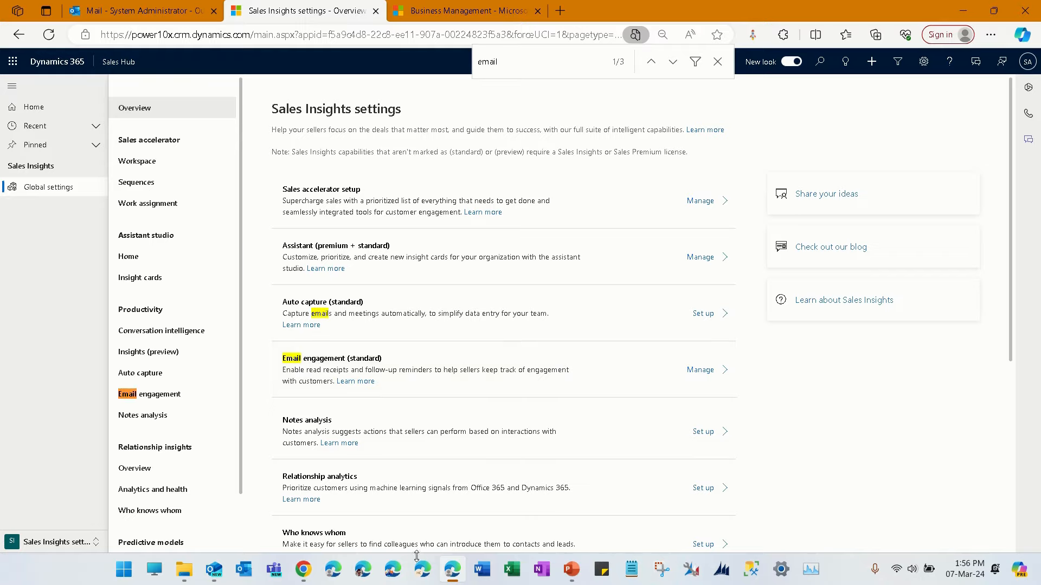
{"action": "left_click", "coordinate": [153, 397]}
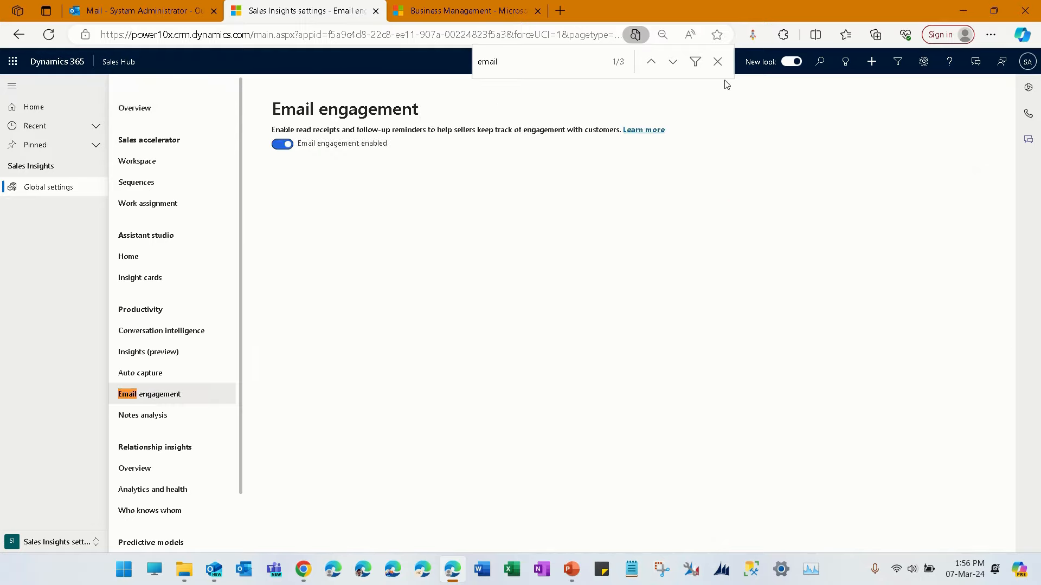
{"action": "left_click", "coordinate": [718, 61]}
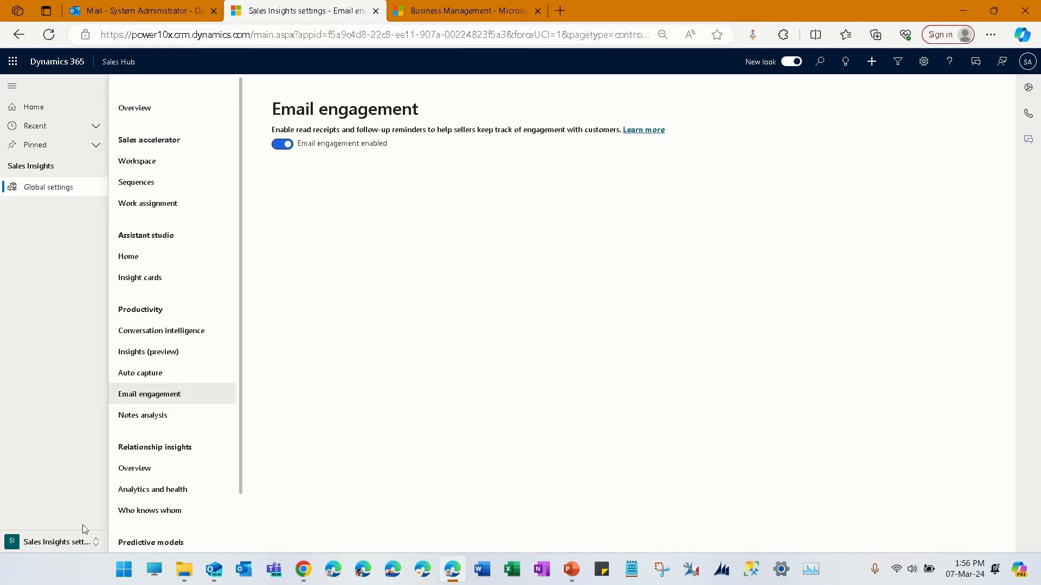
- Switch back to the Sales area and open the email recipient's contact record from My Active Contacts
{"action": "left_click", "coordinate": [56, 543]}
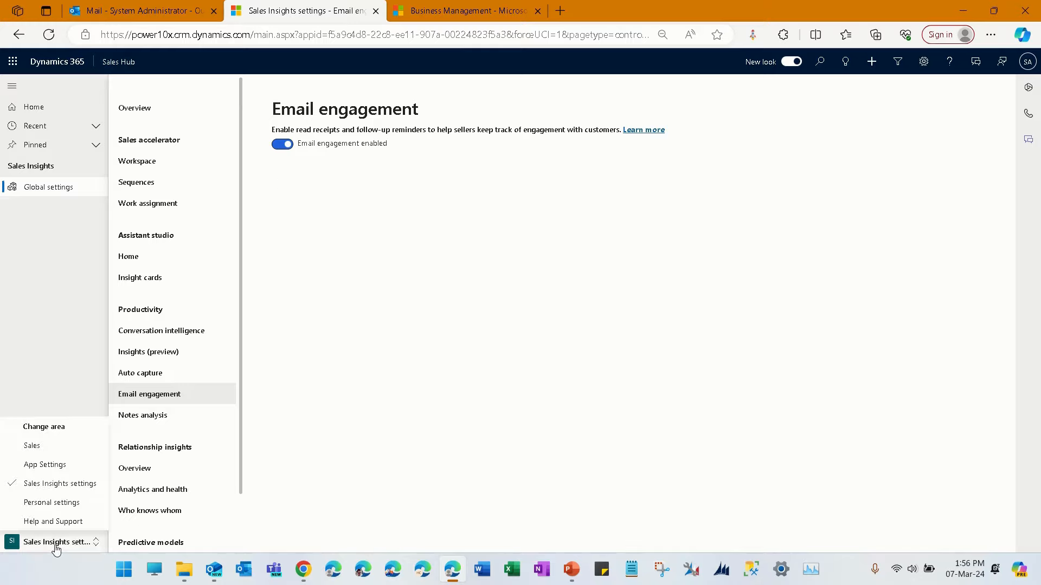
{"action": "left_click", "coordinate": [72, 453]}
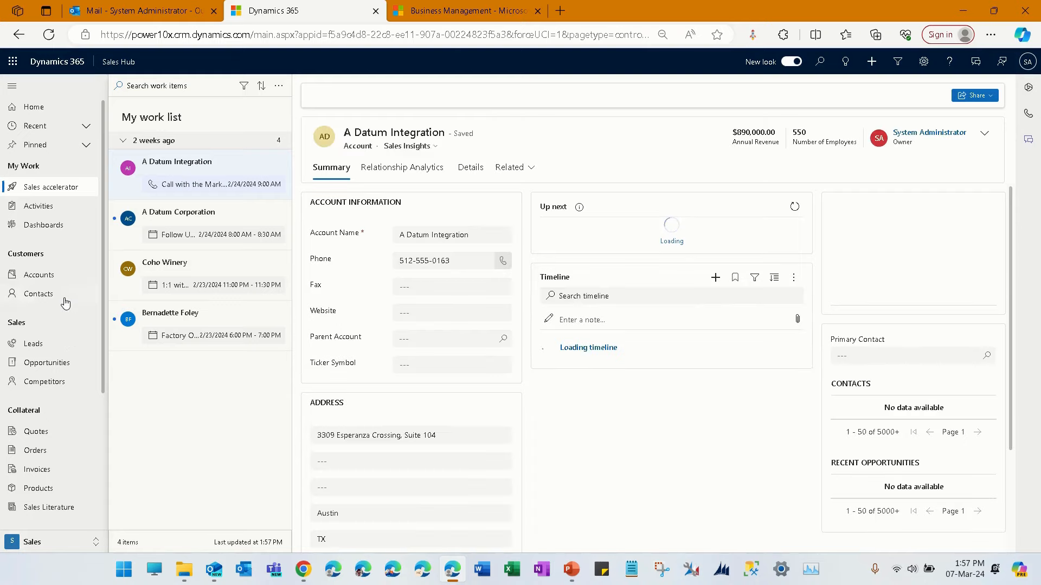
{"action": "left_click", "coordinate": [65, 301]}
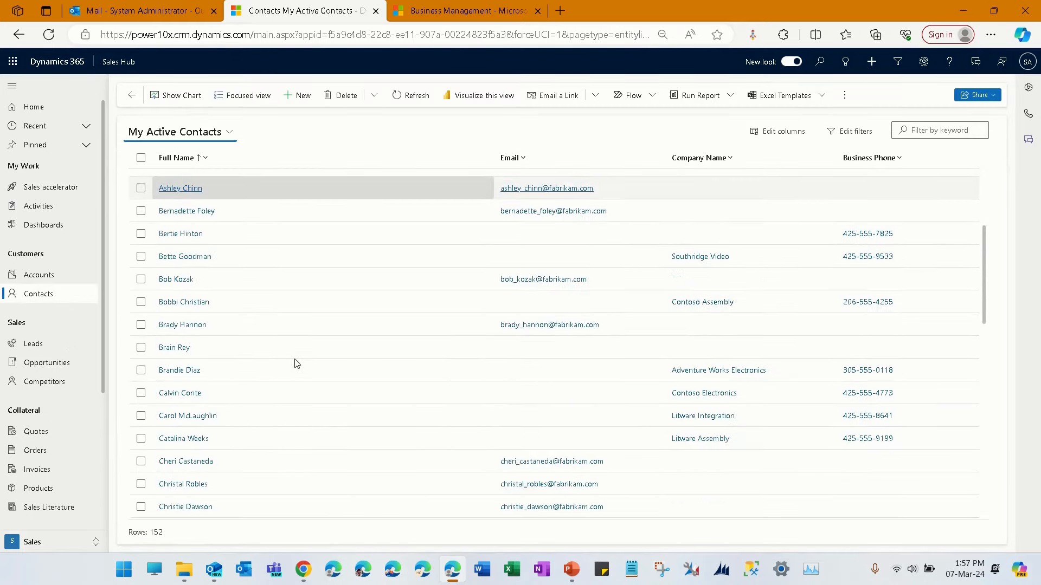
{"action": "scroll", "coordinate": [297, 363], "scroll_direction": "down", "scroll_amount": 10}
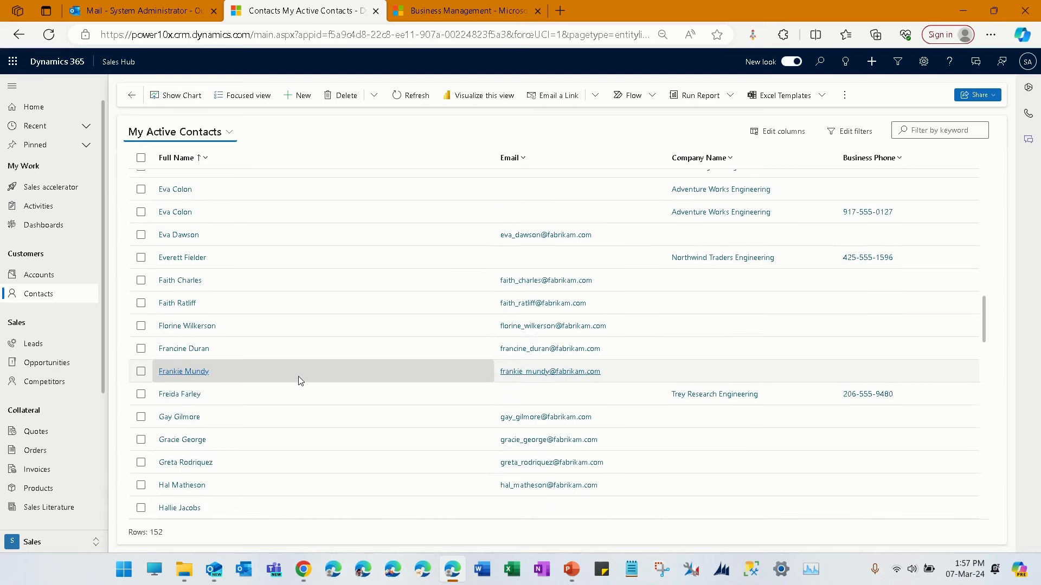
{"action": "scroll", "coordinate": [288, 368], "scroll_direction": "down", "scroll_amount": 3}
{"action": "left_click", "coordinate": [194, 362]}
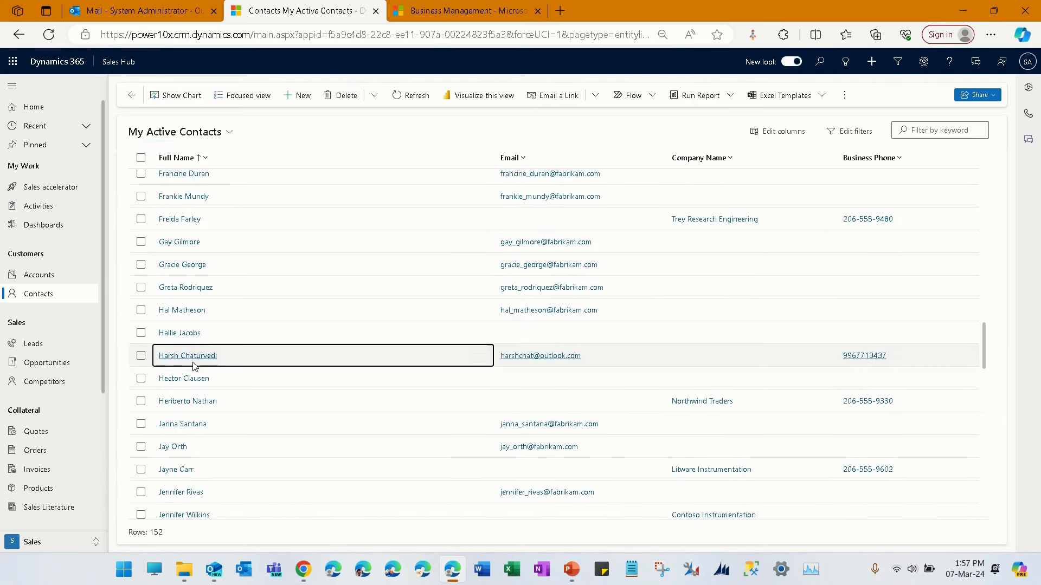
{"action": "left_click", "coordinate": [194, 367]}
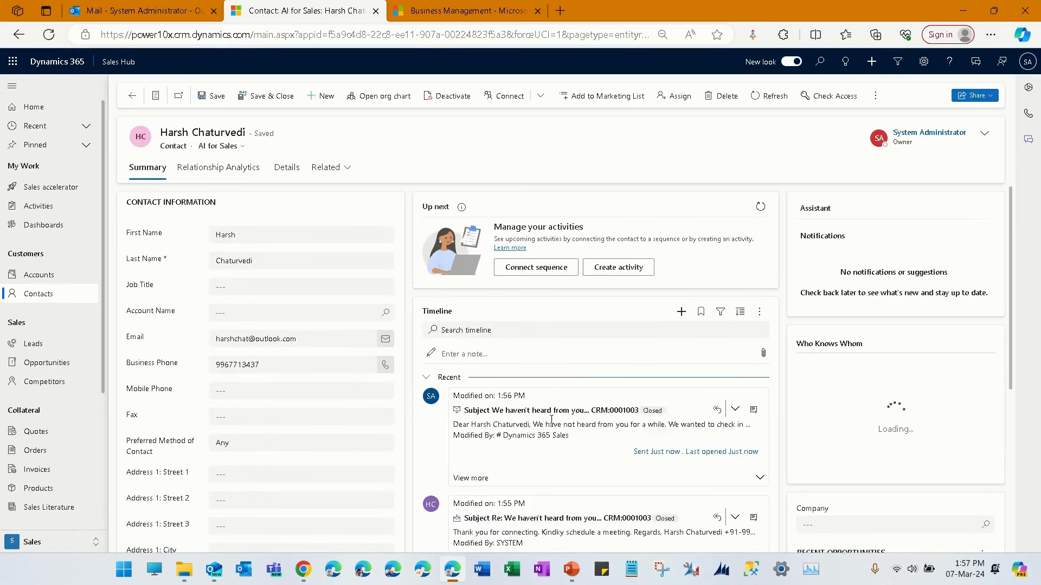
- Open the "Re: We haven't heard from you..." email from the contact's timeline and review its message and Recipient Activity
{"action": "scroll", "coordinate": [549, 423], "scroll_direction": "down", "scroll_amount": 3}
{"action": "left_click", "coordinate": [753, 332]}
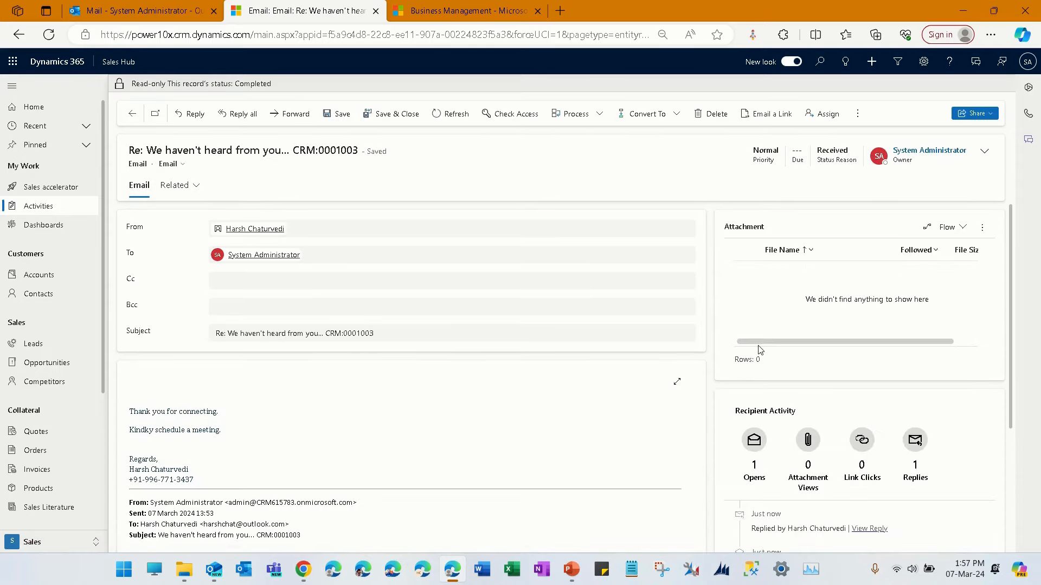
{"action": "scroll", "coordinate": [758, 347], "scroll_direction": "down", "scroll_amount": 3}
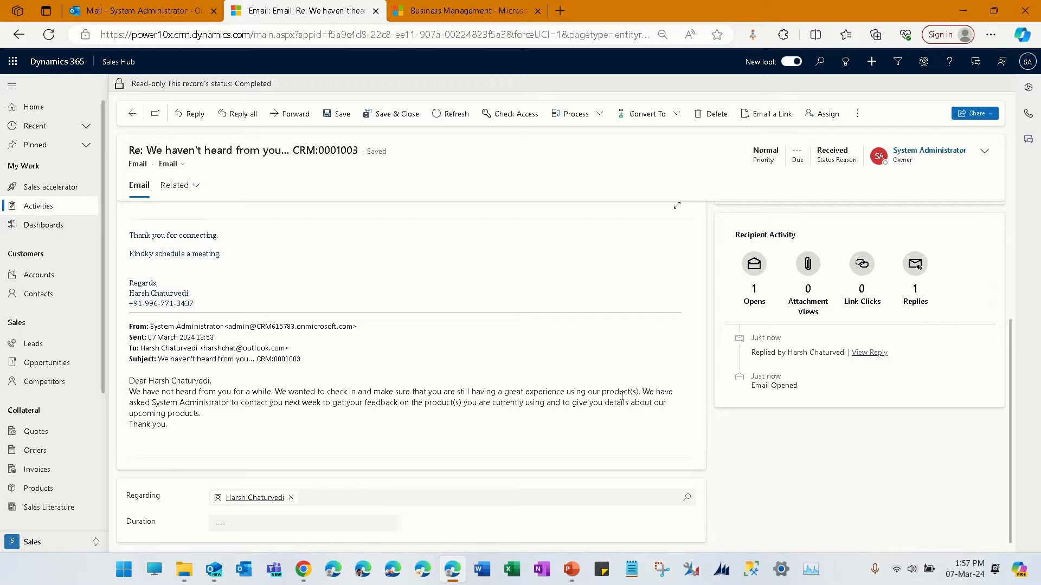
{"action": "scroll", "coordinate": [618, 400], "scroll_direction": "up", "scroll_amount": 3}
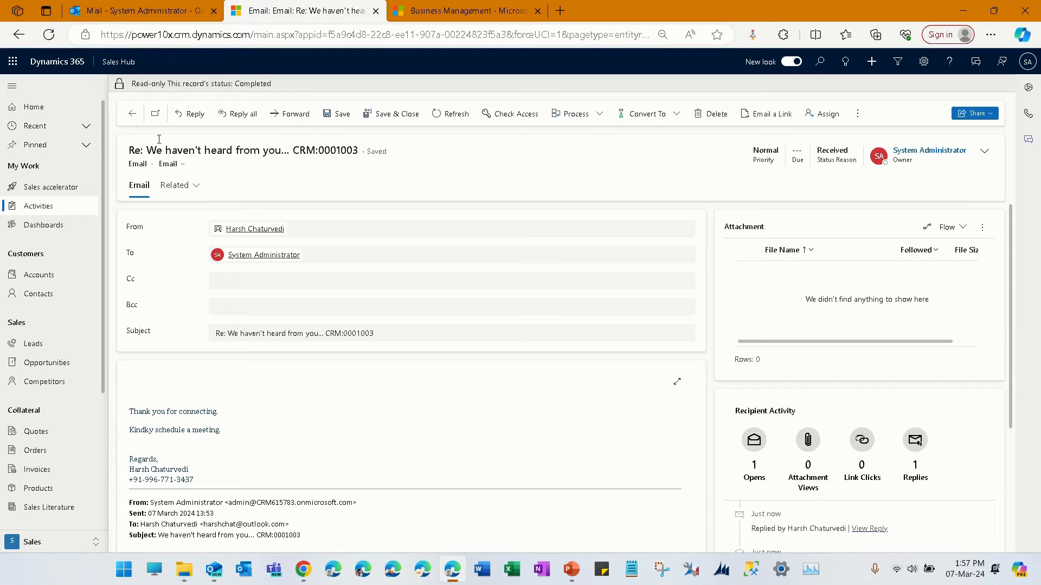
- Return to the contact's timeline and open the 3/4/2024 "We haven't heard from you..." email to examine its Email Engagement status
{"action": "left_click", "coordinate": [131, 114]}
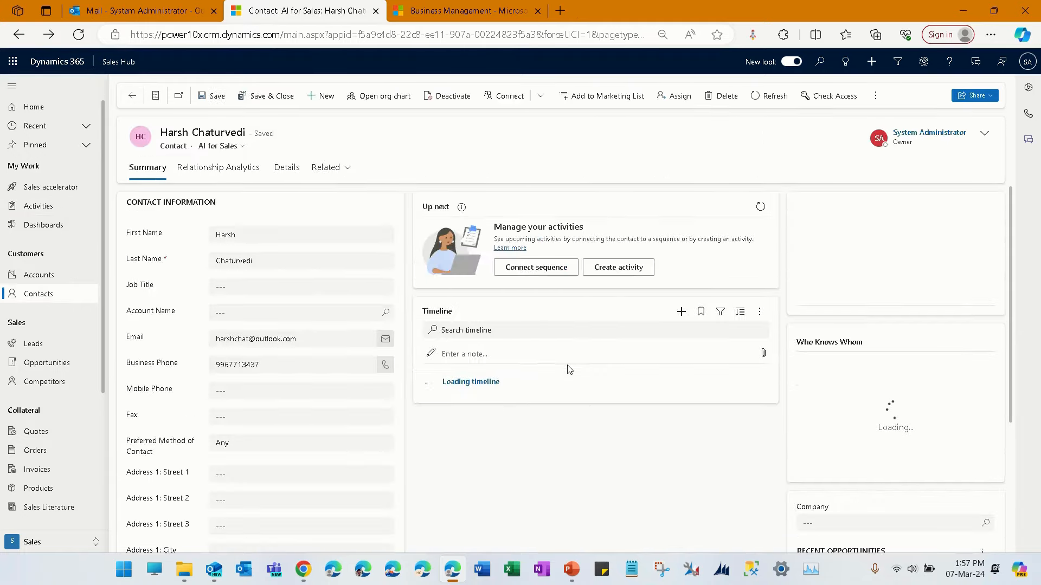
{"action": "scroll", "coordinate": [575, 368], "scroll_direction": "down", "scroll_amount": 3}
{"action": "scroll", "coordinate": [576, 373], "scroll_direction": "down", "scroll_amount": 3}
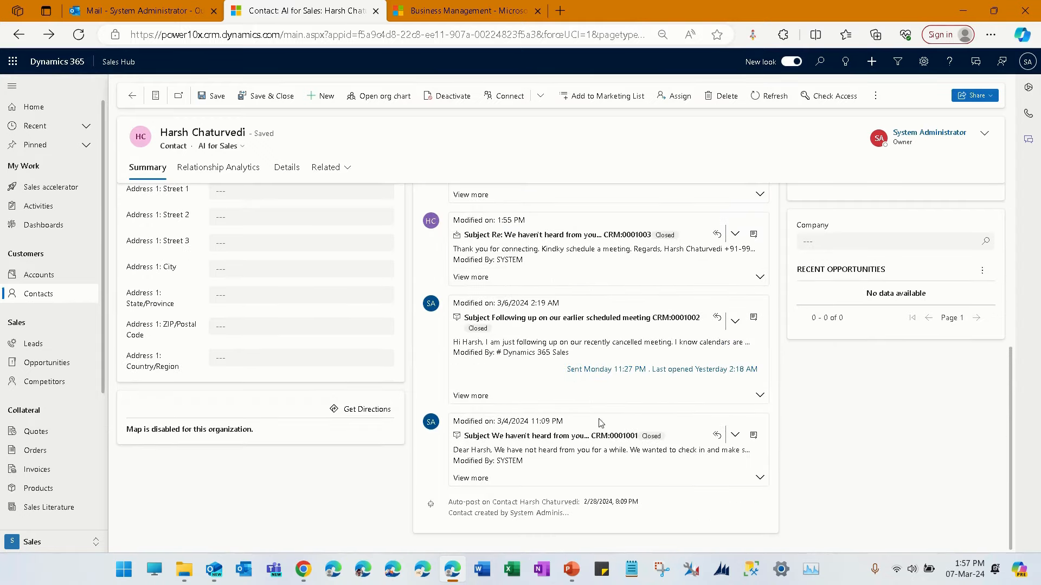
{"action": "left_click", "coordinate": [754, 436]}
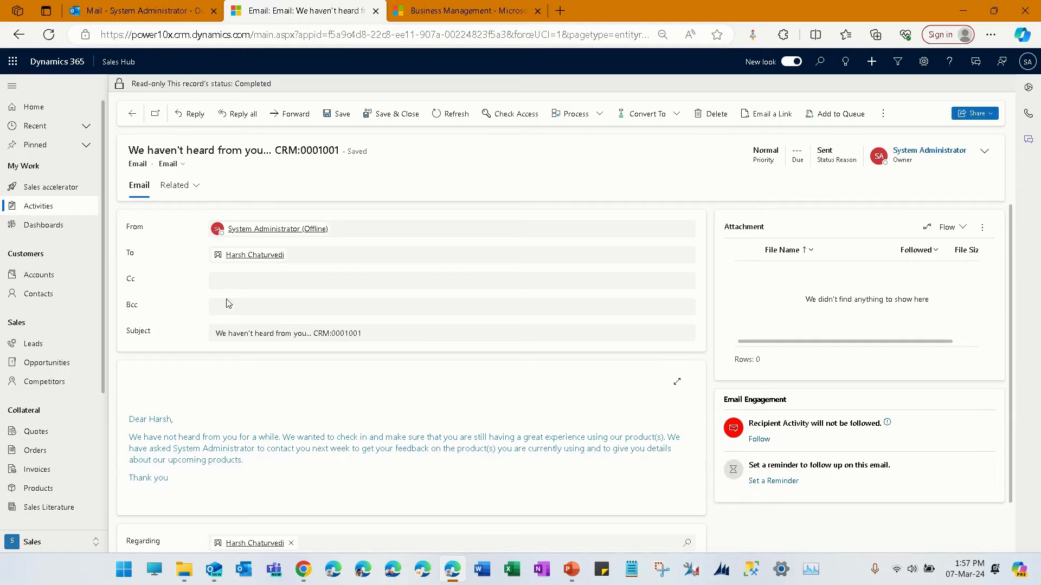
- Return to the contact record and create a new email from its timeline
{"action": "left_click", "coordinate": [51, 296]}
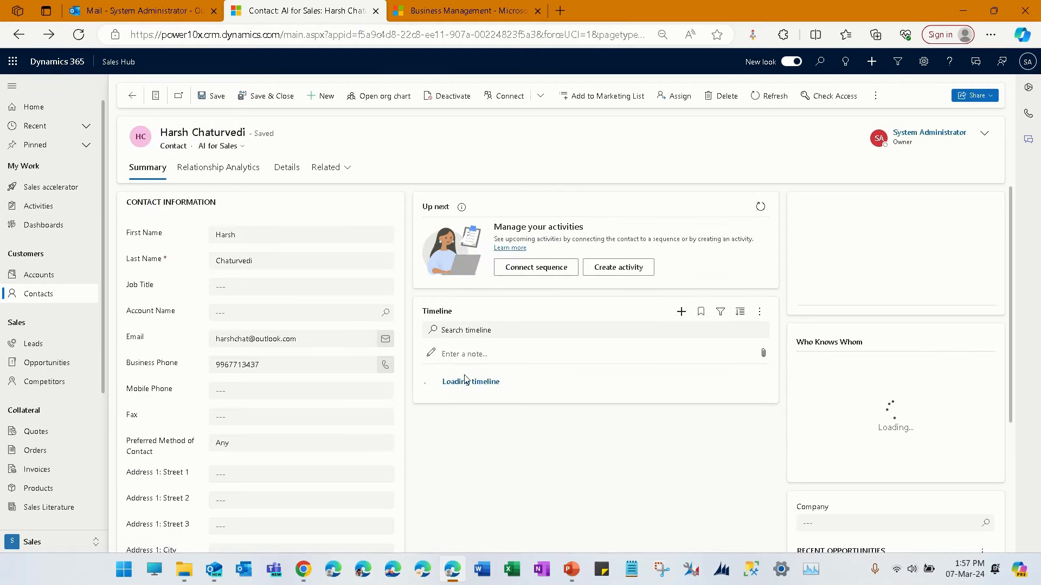
{"action": "left_click", "coordinate": [681, 312]}
{"action": "left_click", "coordinate": [732, 106]}
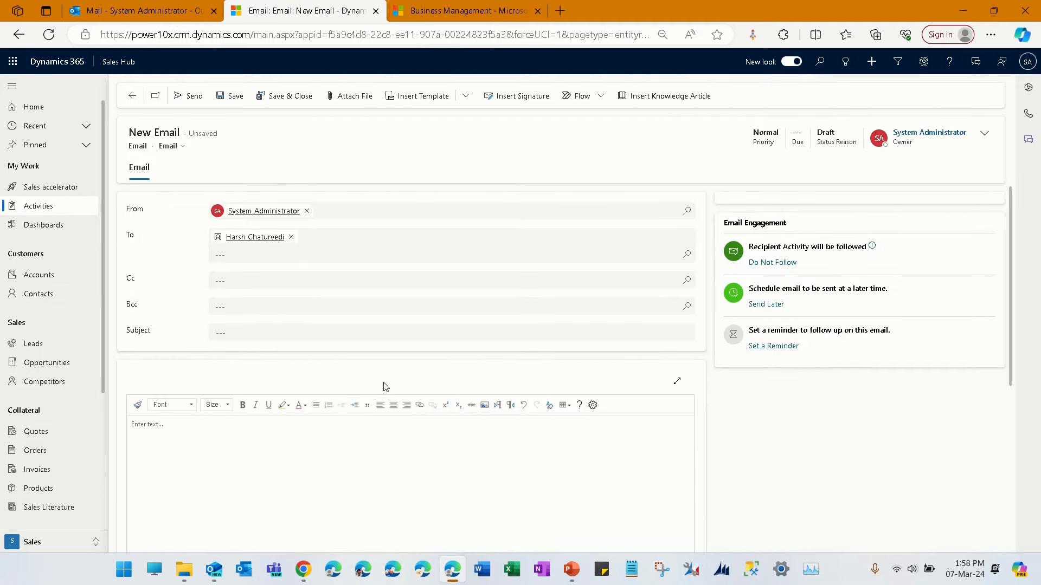
- Insert the Acknowledgement email template into the new email
{"action": "left_click", "coordinate": [427, 94]}
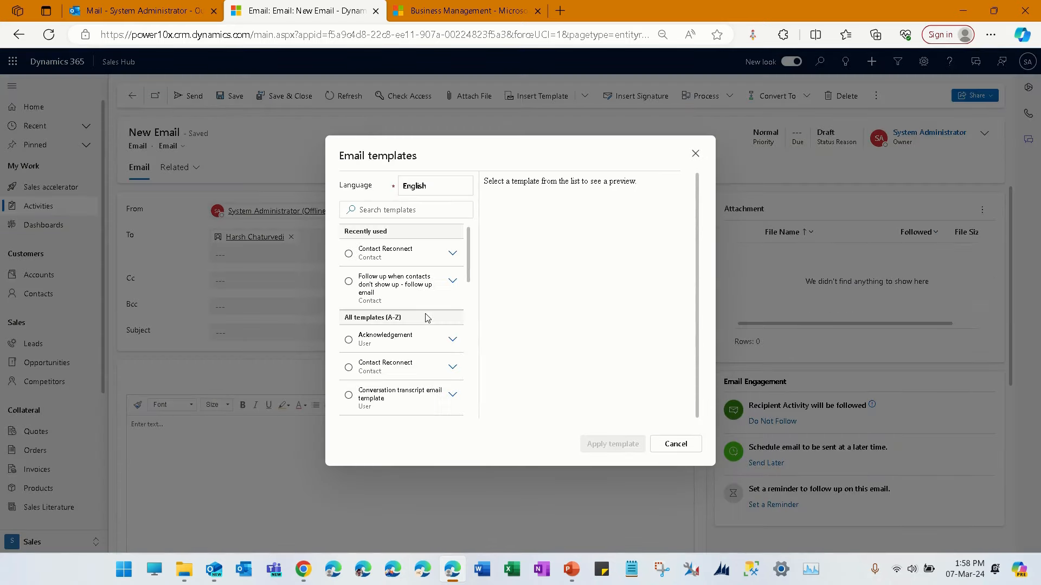
{"action": "left_click", "coordinate": [410, 345]}
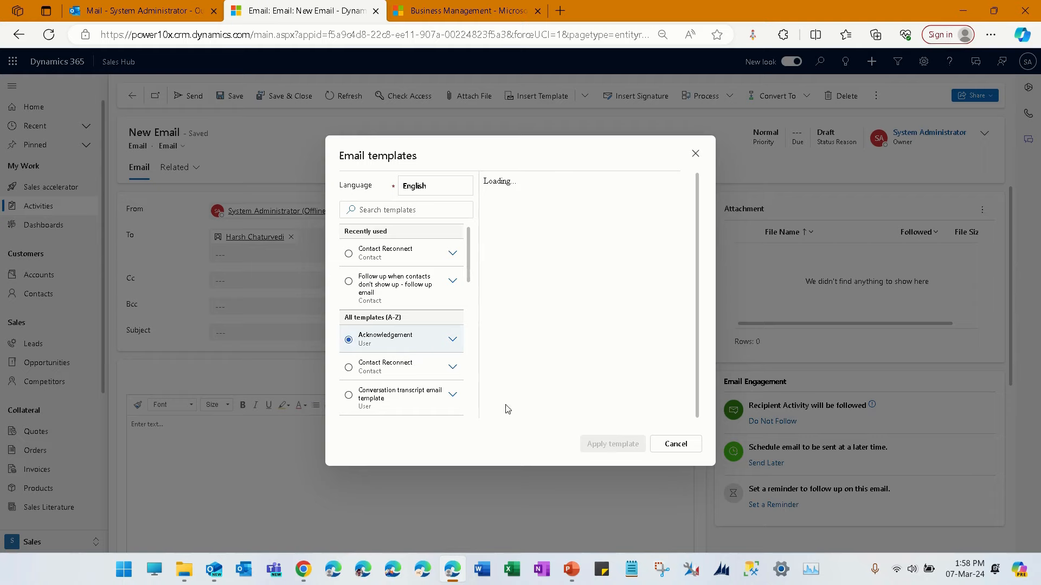
{"action": "left_click", "coordinate": [613, 444]}
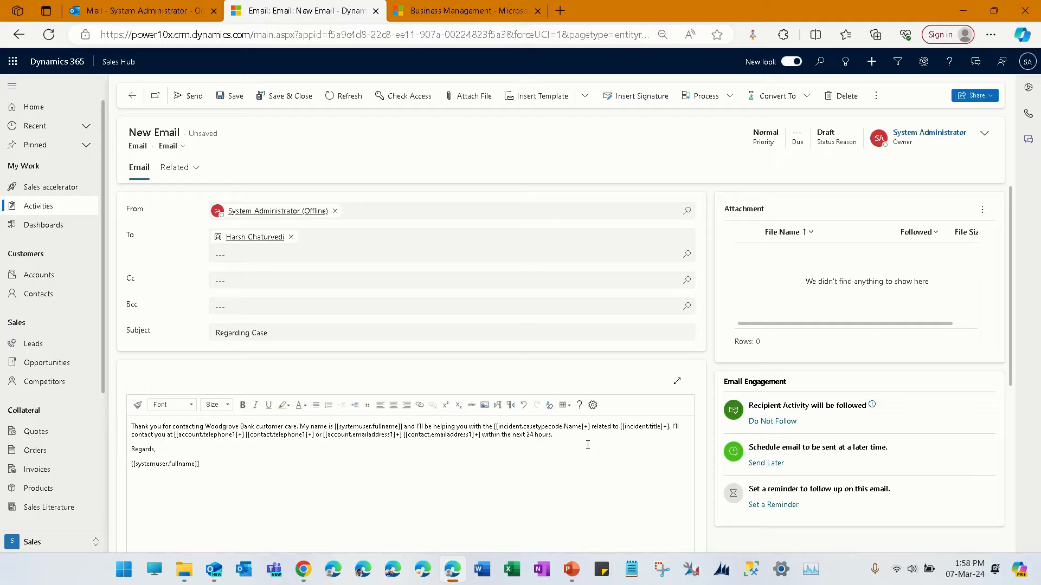
- Set the font size of the entire email body text to 11
{"action": "left_click_drag", "start_coordinate": [304, 482], "coordinate": [127, 424]}
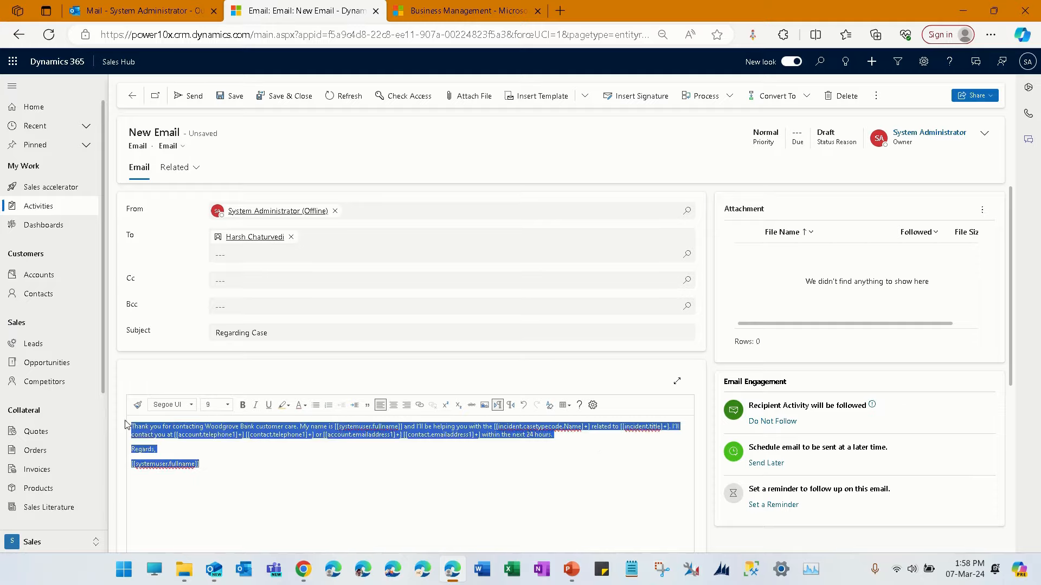
{"action": "left_click", "coordinate": [228, 405]}
{"action": "left_click", "coordinate": [222, 481]}
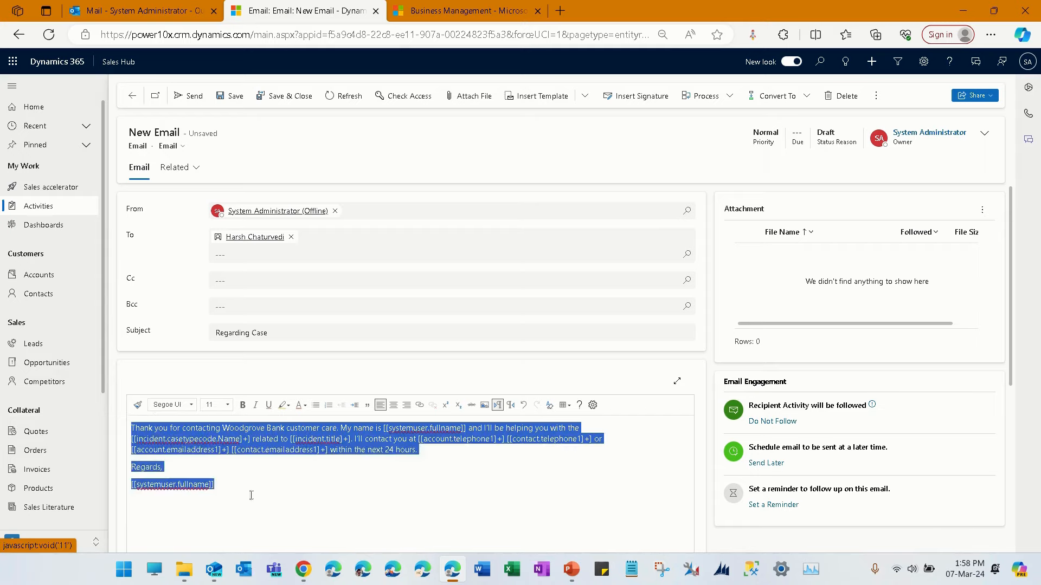
- Delete the sender name placeholder under Regards and clear the remaining Acknowledgement text from the email body
{"action": "left_click", "coordinate": [284, 505]}
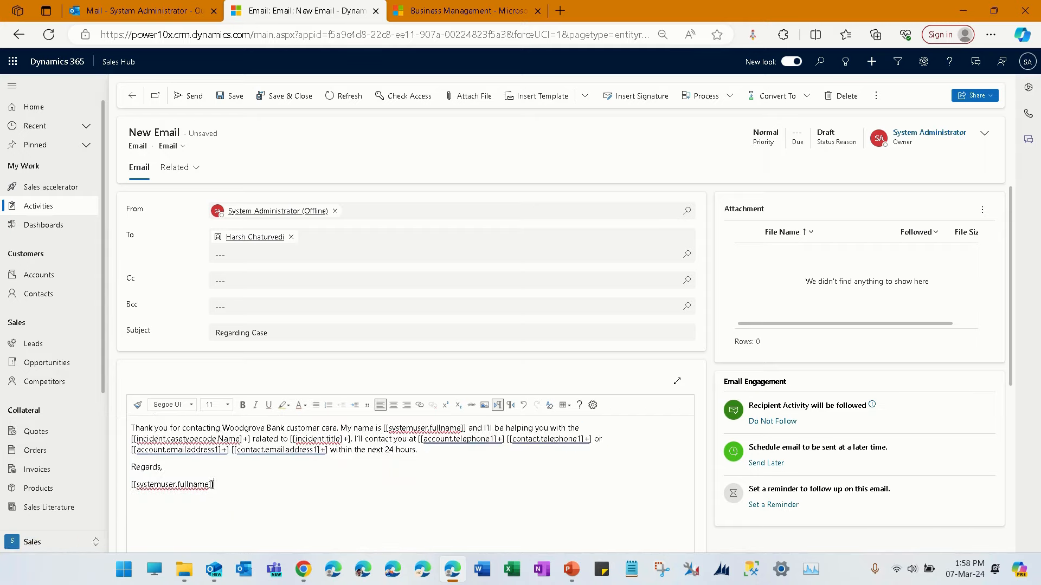
{"action": "left_click_drag", "start_coordinate": [214, 484], "coordinate": [127, 486]}
{"action": "key", "text": "BackSpace"}
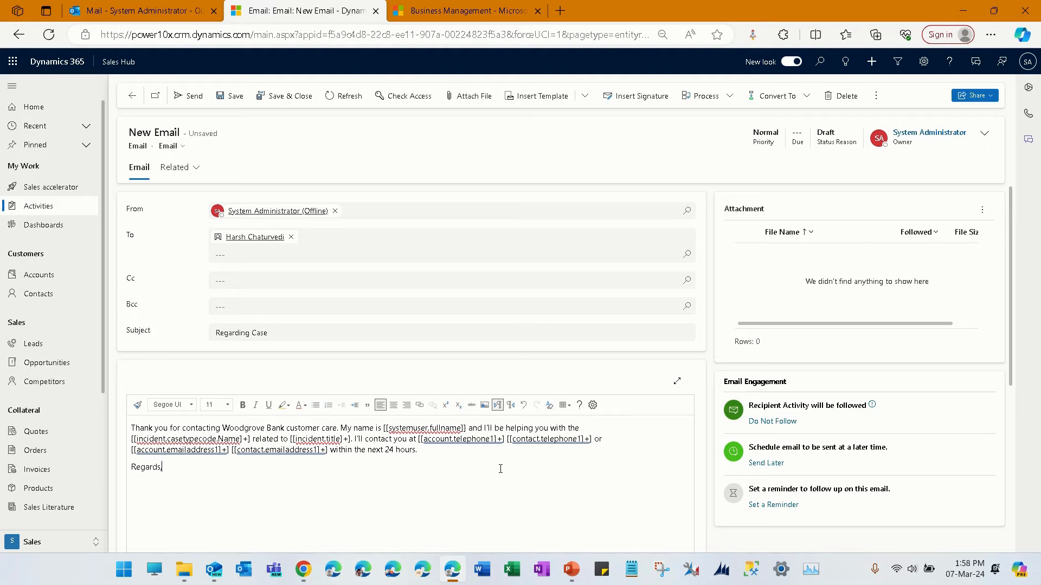
{"action": "key", "text": "ctrl+a"}
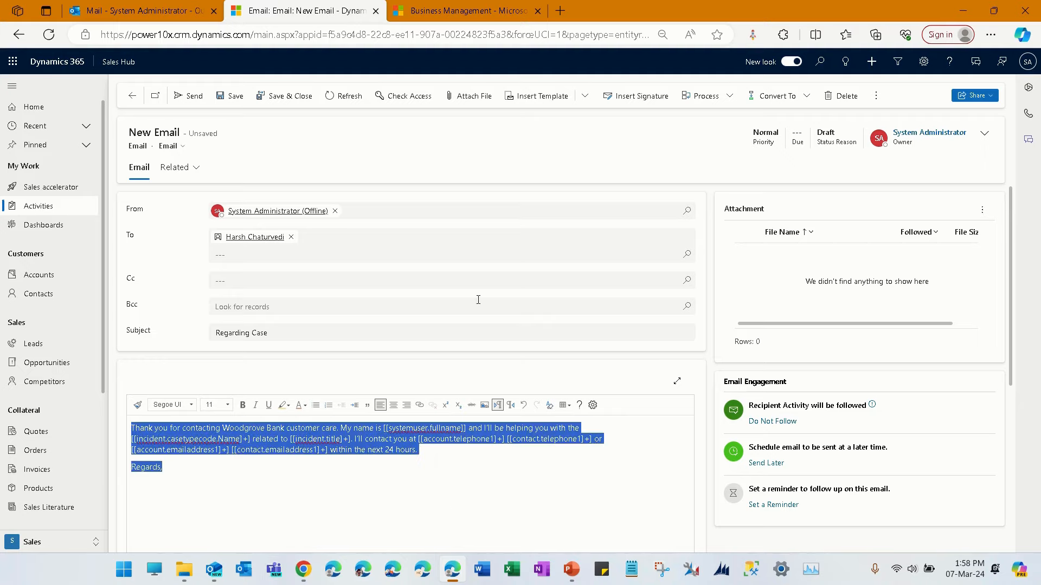
{"action": "key", "text": "Delete"}
- Apply the "Follow up when contacts don't show up - follow up email" template and replace the subject line with the template's
{"action": "left_click", "coordinate": [541, 103]}
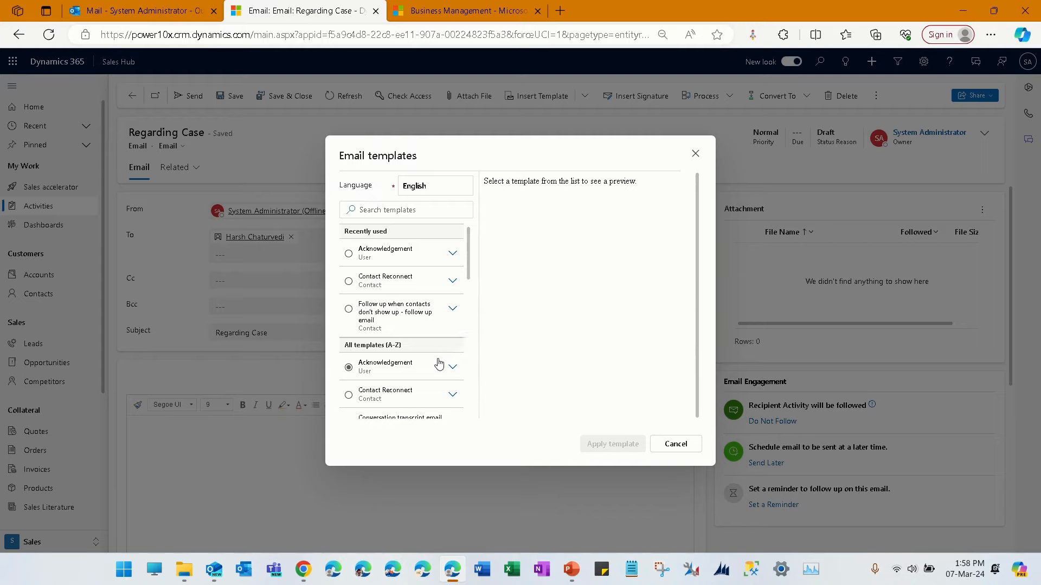
{"action": "scroll", "coordinate": [439, 362], "scroll_direction": "down", "scroll_amount": 2}
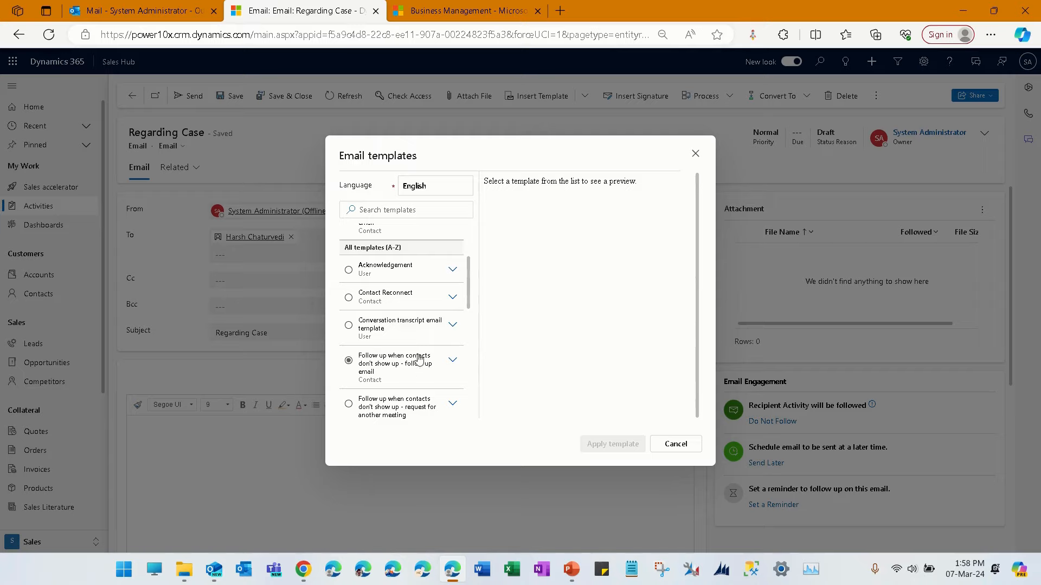
{"action": "scroll", "coordinate": [419, 359], "scroll_direction": "down", "scroll_amount": 2}
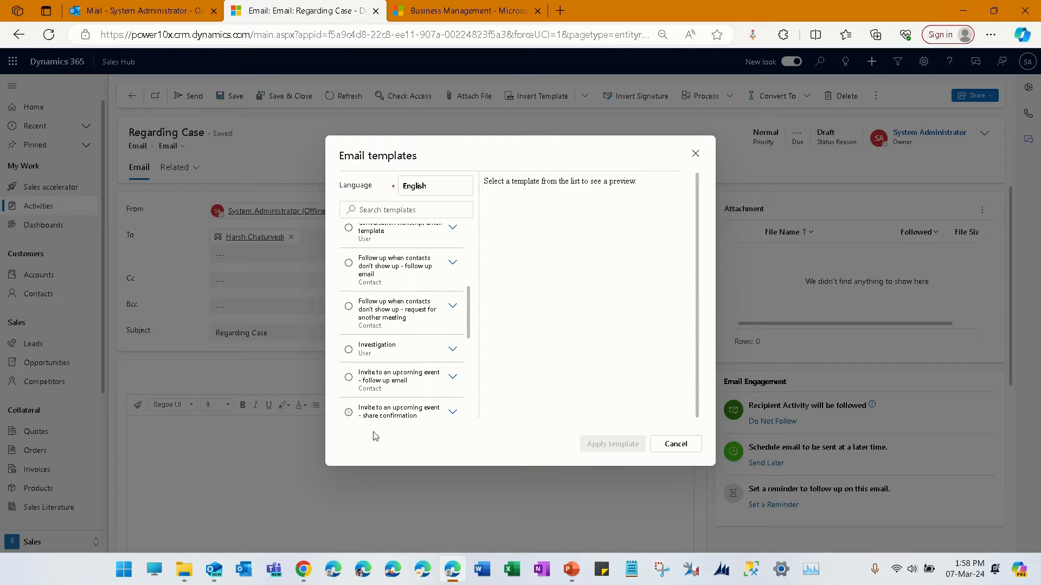
{"action": "scroll", "coordinate": [373, 415], "scroll_direction": "up", "scroll_amount": 4}
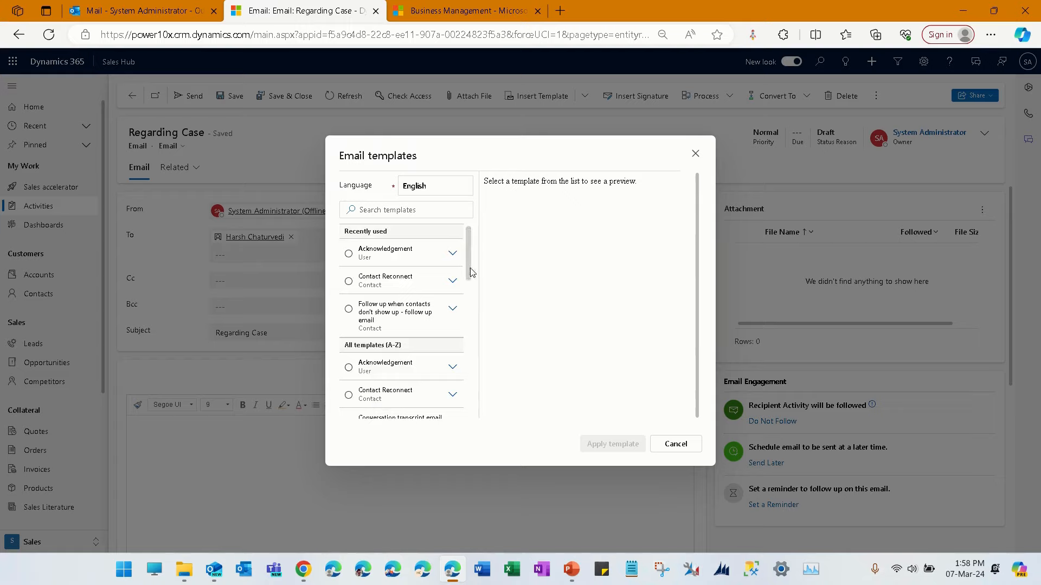
{"action": "left_click_drag", "start_coordinate": [471, 271], "coordinate": [472, 293]}
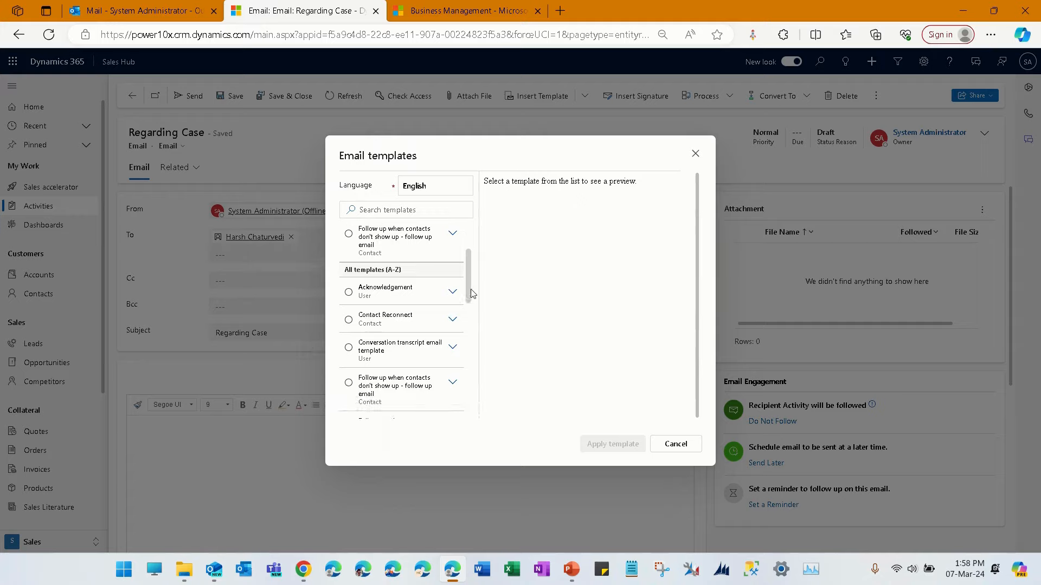
{"action": "left_click", "coordinate": [401, 403]}
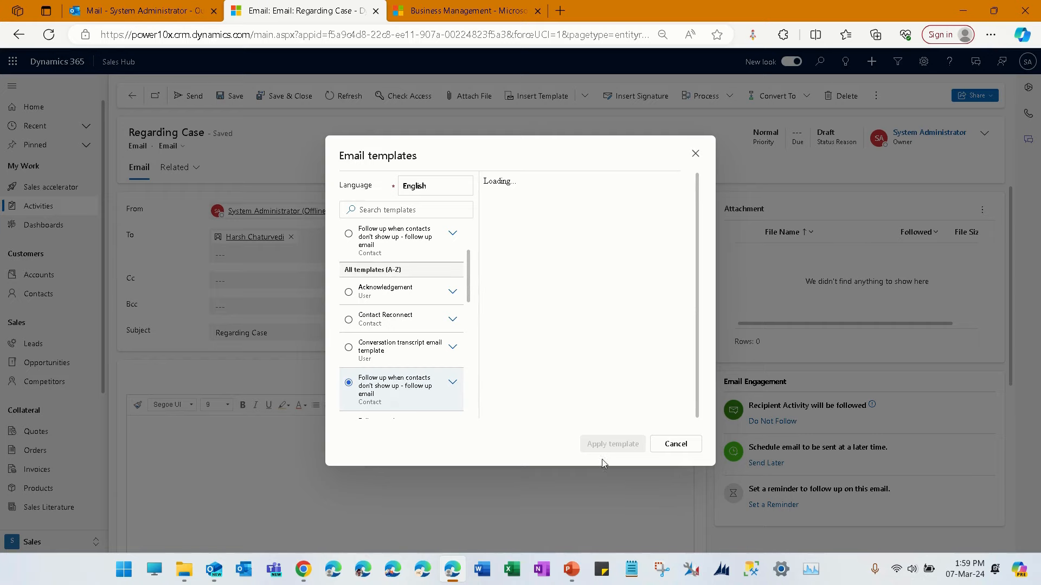
{"action": "scroll", "coordinate": [469, 298], "scroll_direction": "down", "scroll_amount": 2}
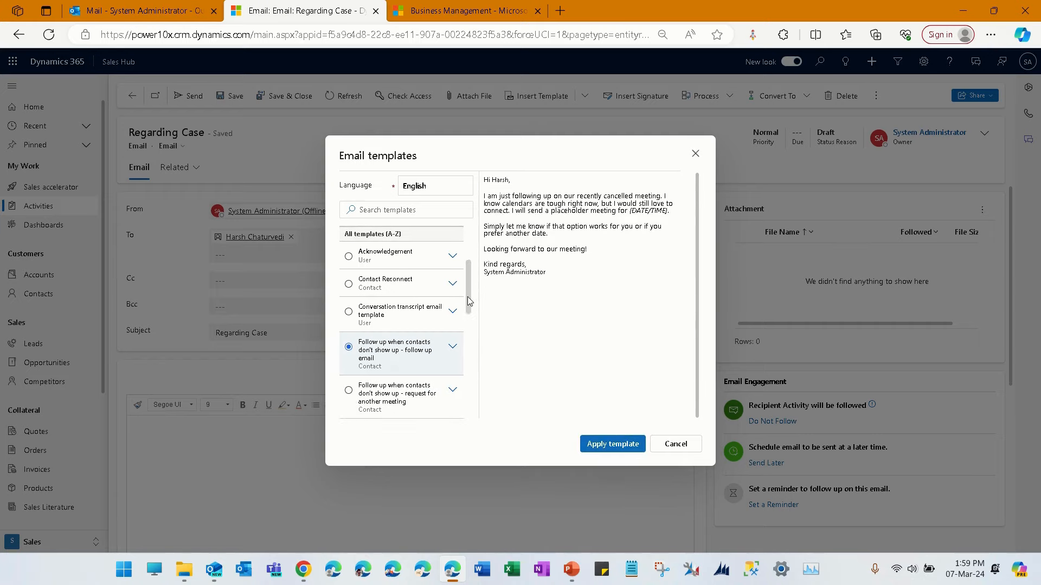
{"action": "left_click", "coordinate": [596, 443]}
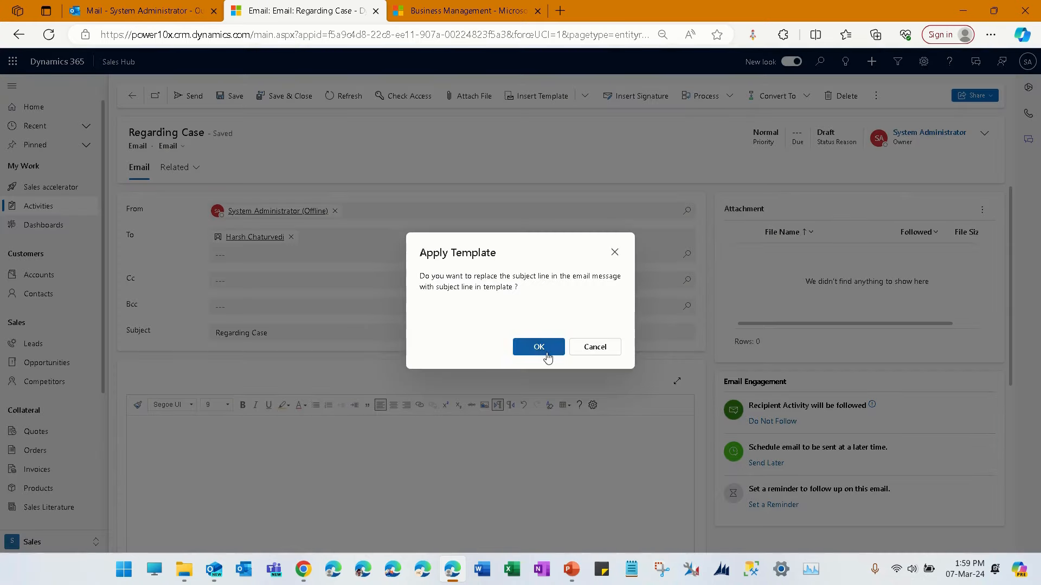
{"action": "left_click", "coordinate": [549, 352]}
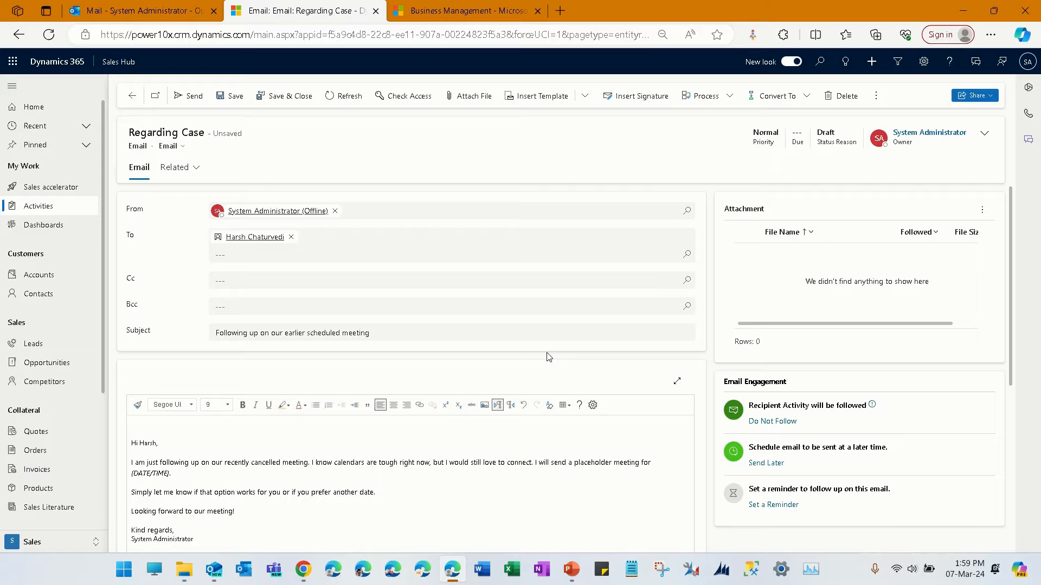
- Remove the blank line above the greeting and set the font size of the whole email body to 11
{"action": "left_click", "coordinate": [300, 426]}
{"action": "key", "text": "Delete"}
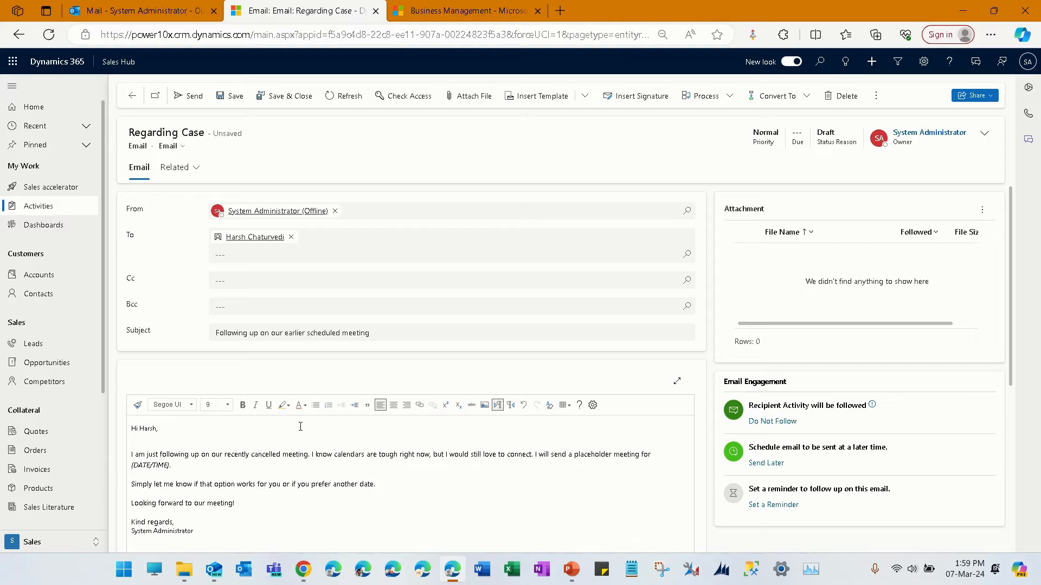
{"action": "key", "text": "ctrl+a"}
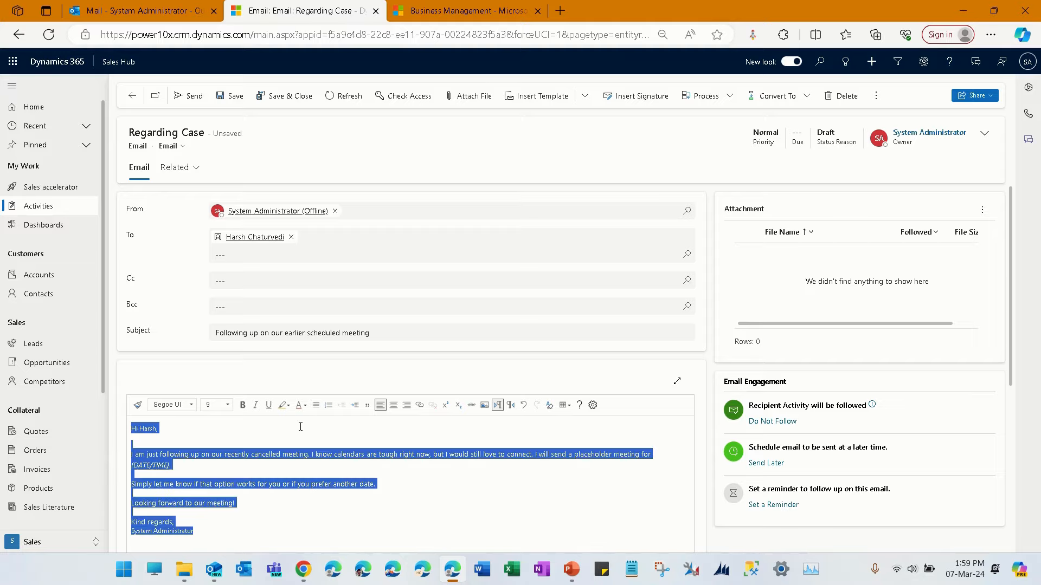
{"action": "left_click", "coordinate": [226, 405]}
{"action": "left_click", "coordinate": [233, 474]}
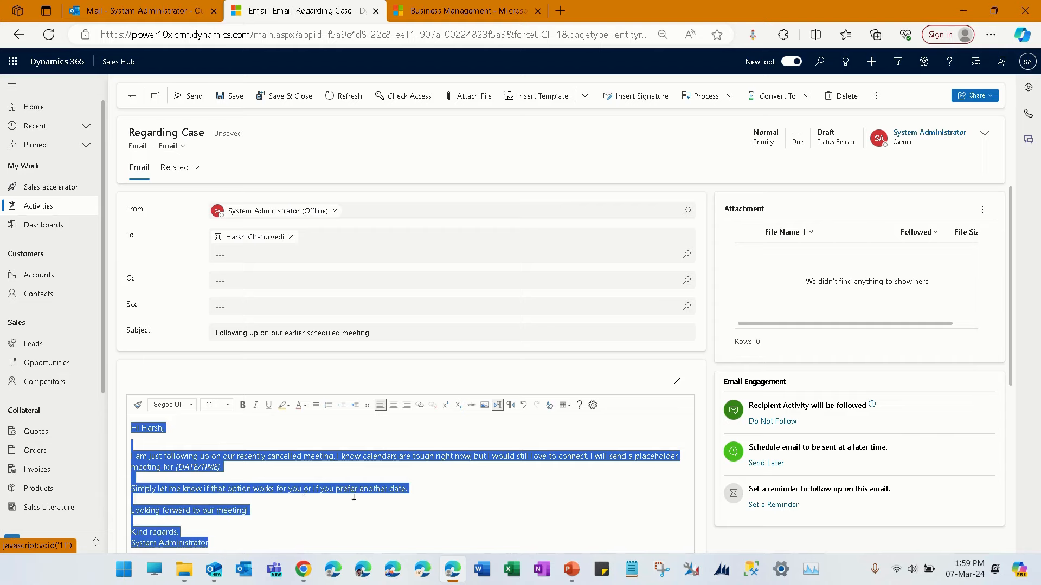
{"action": "left_click", "coordinate": [451, 510]}
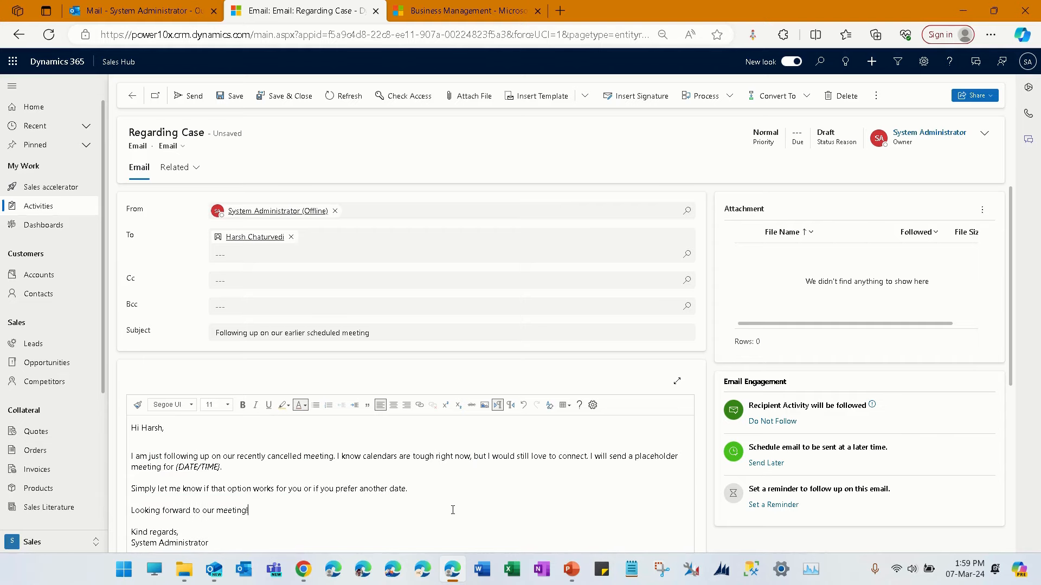
- Replace the (DATE/TIME) placeholder in the first paragraph with "08 around 9 am"
{"action": "scroll", "coordinate": [347, 463], "scroll_direction": "down", "scroll_amount": 5}
{"action": "scroll", "coordinate": [347, 463], "scroll_direction": "up", "scroll_amount": 3}
{"action": "left_click_drag", "start_coordinate": [179, 358], "coordinate": [225, 359]}
{"action": "left_click", "coordinate": [225, 360]}
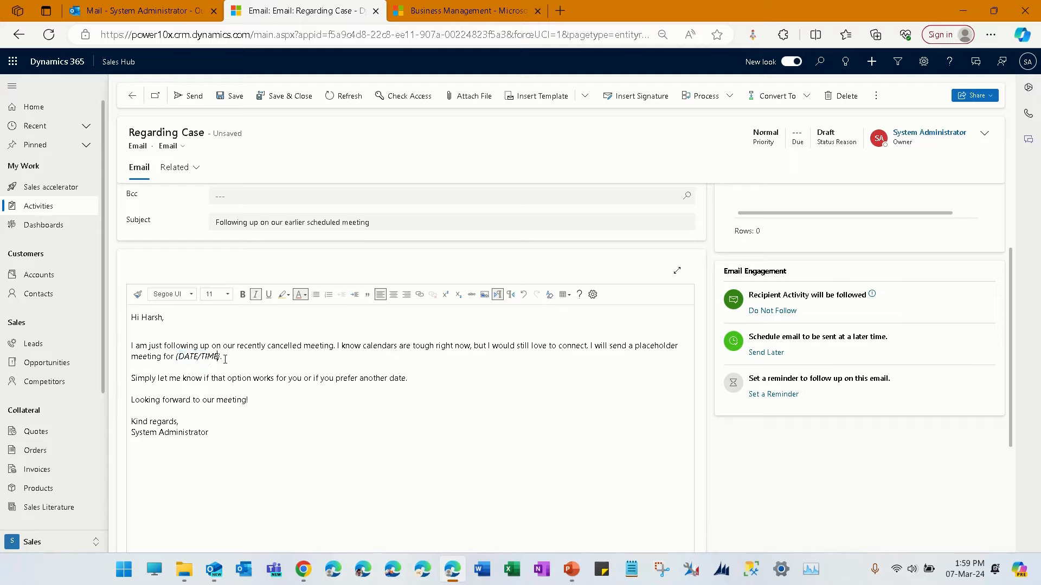
{"action": "key", "text": "BackSpace"}
{"action": "key", "text": "BackSpace"}
{"action": "key", "text": "BackSpace"}
{"action": "key", "text": "BackSpace"}
{"action": "key", "text": "BackSpace"}
{"action": "key", "text": "BackSpace"}
{"action": "key", "text": "BackSpace"}
{"action": "key", "text": "BackSpace"}
{"action": "key", "text": "BackSpace"}
{"action": "key", "text": "BackSpace"}
{"action": "key", "text": "BackSpace"}
{"action": "key", "text": "ctrl+i"}
{"action": "type", "text": "08"}
{"action": "type", "text": " drun"}
- Complete the proposed meeting date in the email body so that it reads 08-03-2024
{"action": "key", "text": "BackSpace"}
{"action": "key", "text": "BackSpace"}
{"action": "type", "text": "ound 9 am"}
{"action": "left_click", "coordinate": [277, 400]}
{"action": "left_click", "coordinate": [188, 358]}
{"action": "key", "text": "BackSpace"}
{"action": "type", "text": "-03-2024"}
{"action": "left_click", "coordinate": [344, 445]}
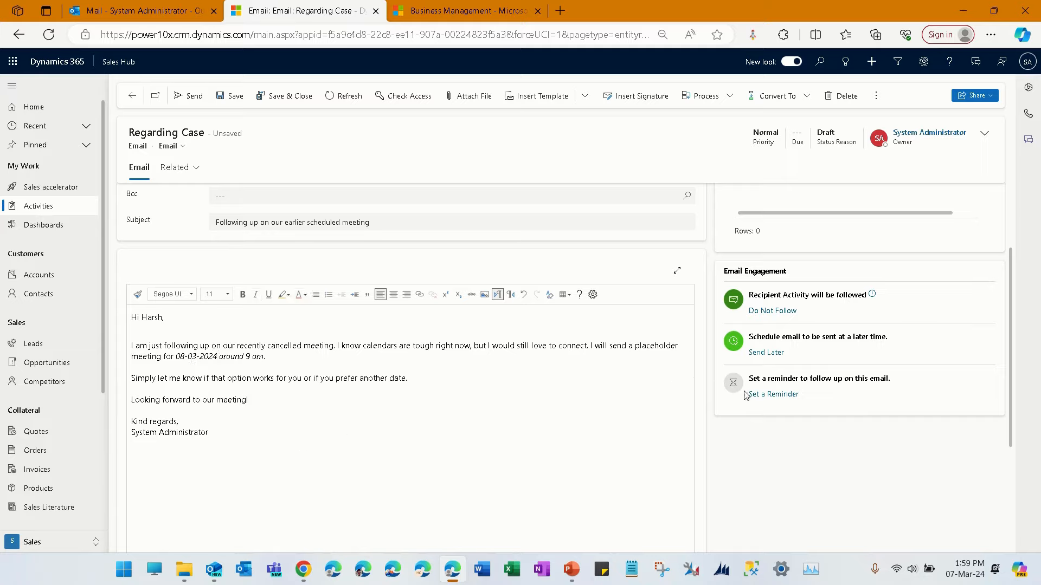
- Schedule the email for delayed delivery on 3/7/2024 at 2:01 PM and refresh the email record
{"action": "left_click", "coordinate": [766, 353]}
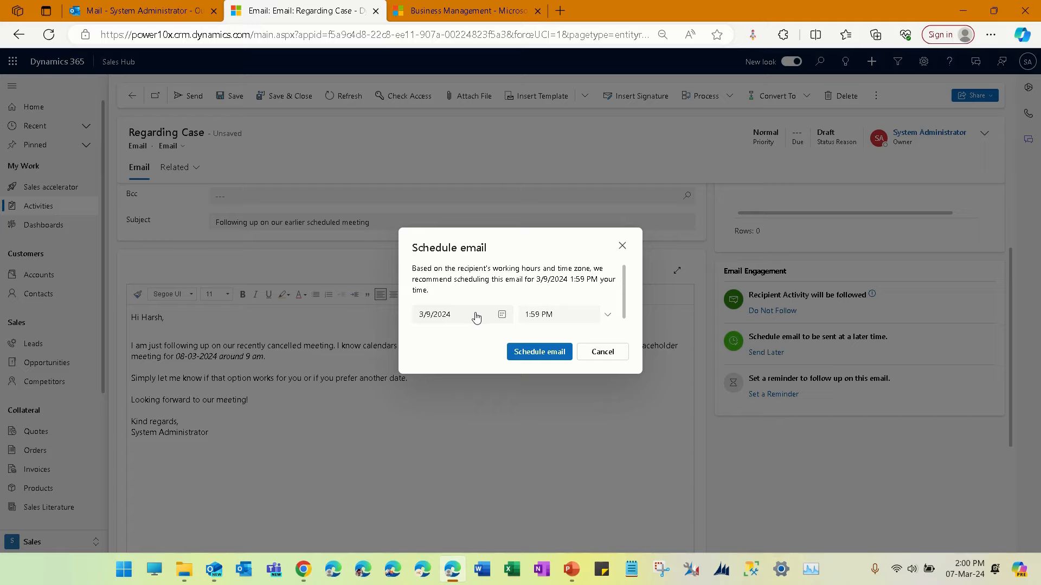
{"action": "left_click", "coordinate": [490, 321]}
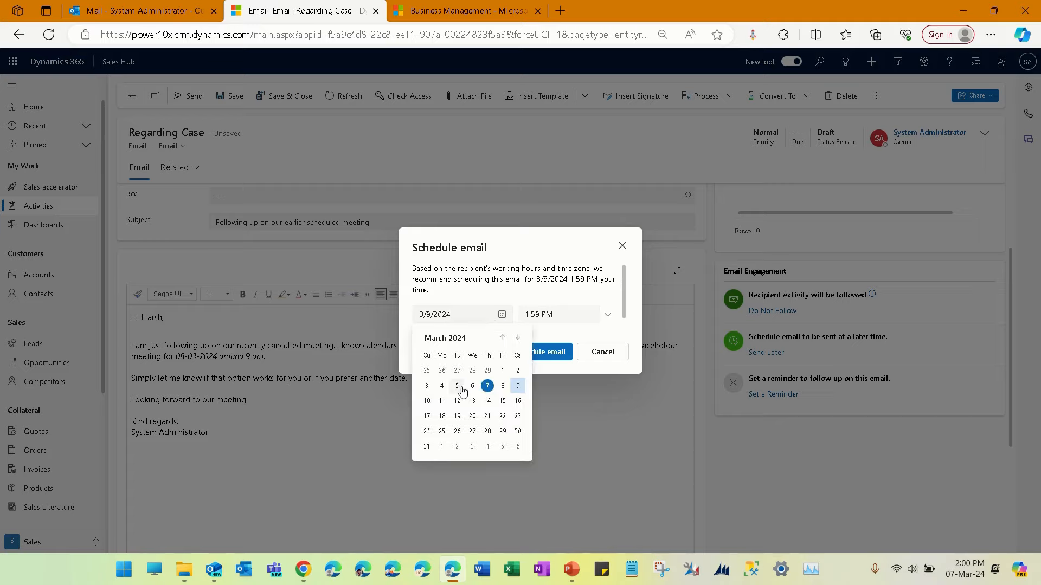
{"action": "left_click", "coordinate": [488, 387]}
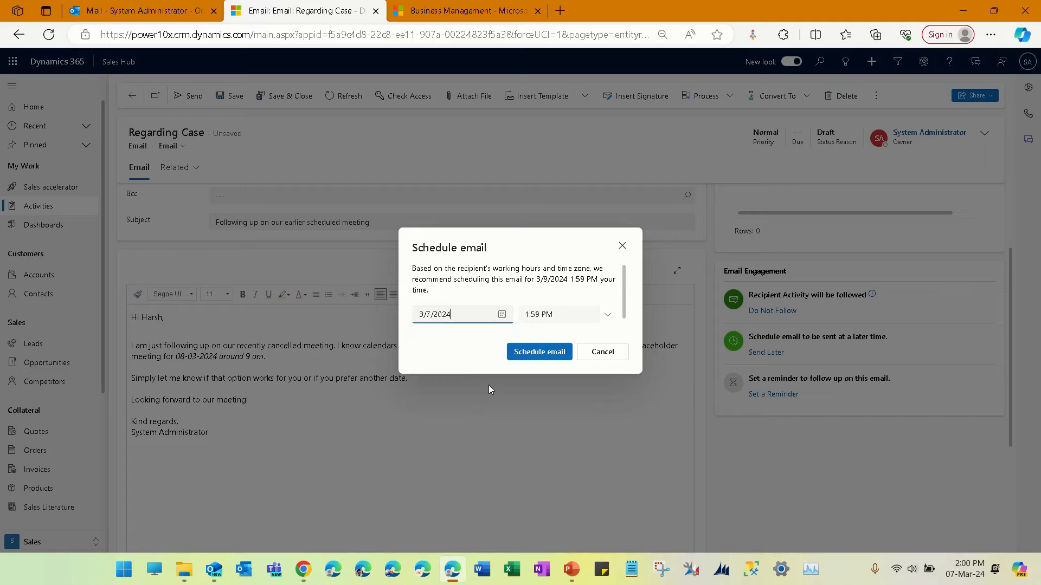
{"action": "left_click", "coordinate": [585, 319]}
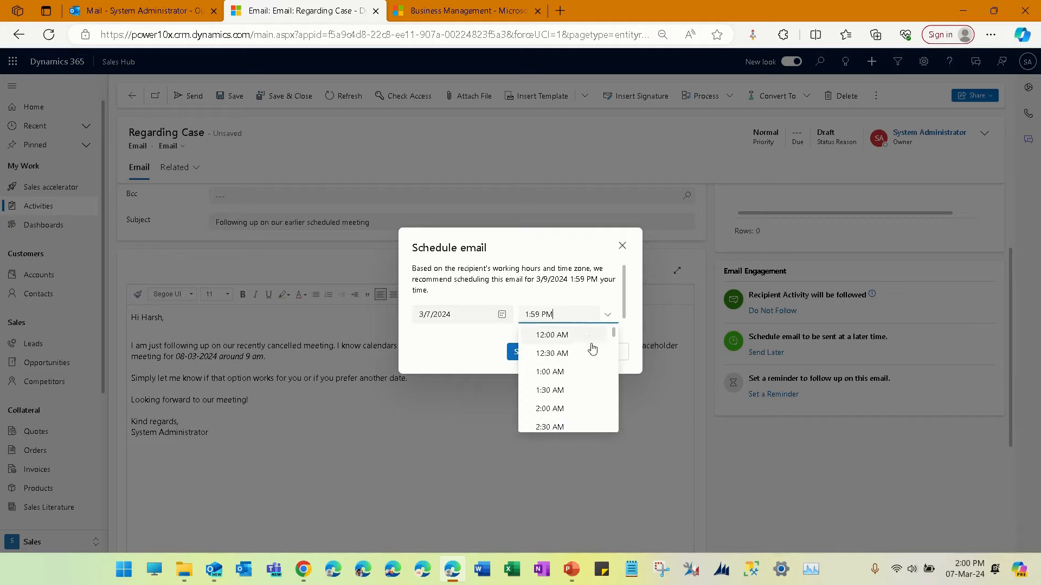
{"action": "double_click", "coordinate": [536, 313]}
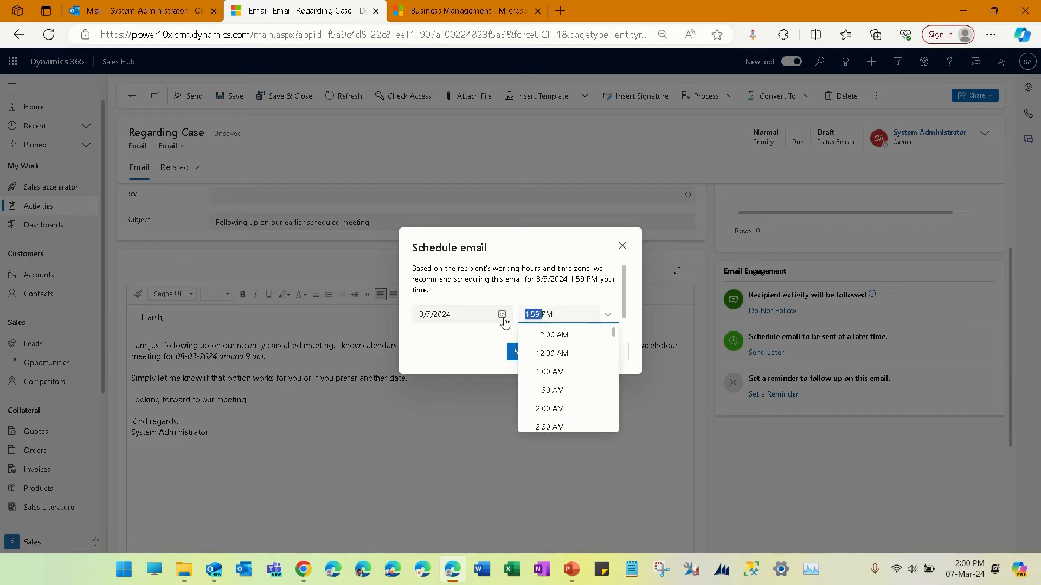
{"action": "type", "text": "2"}
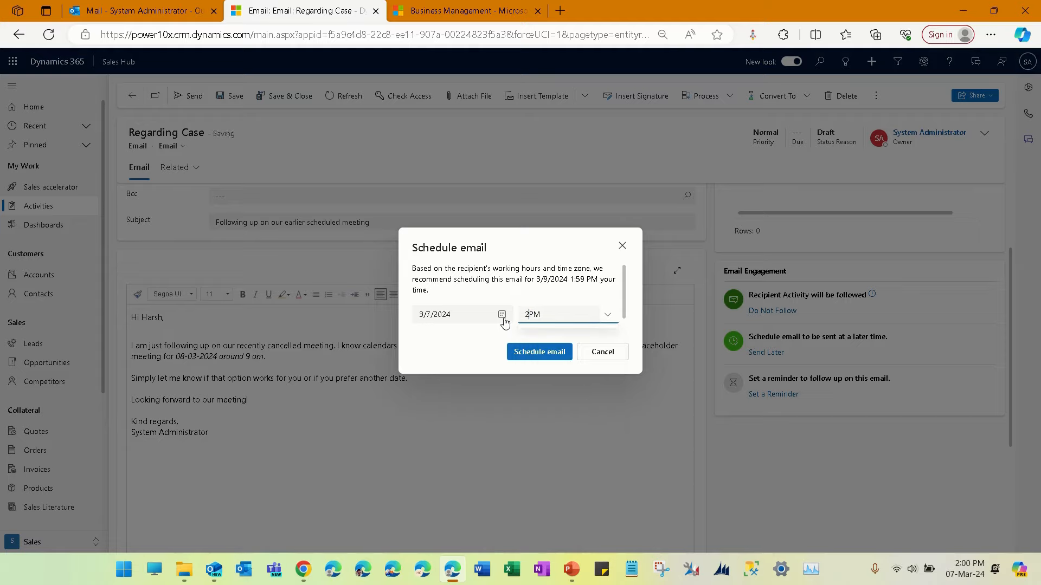
{"action": "type", "text": ":01"}
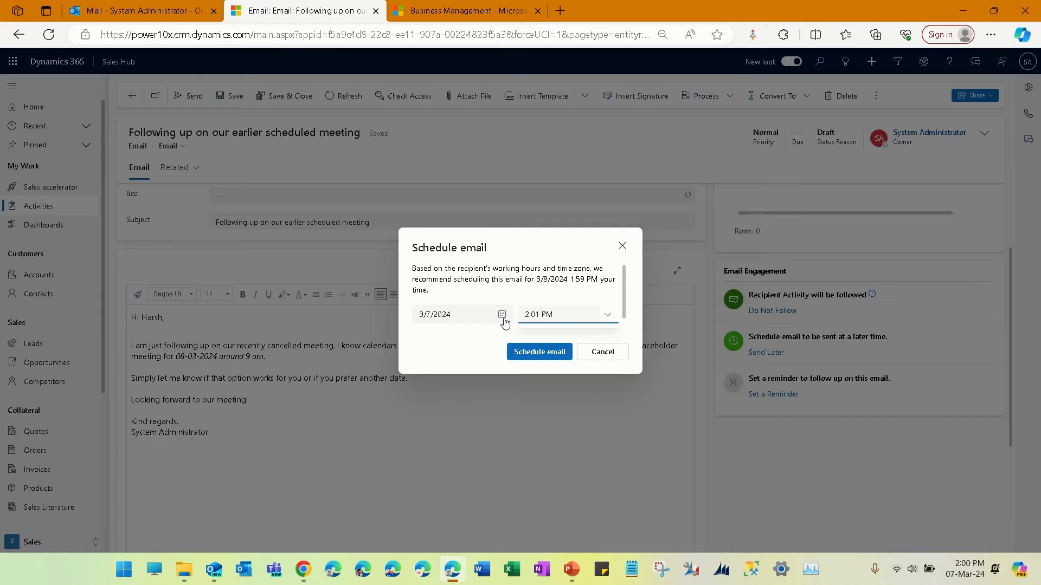
{"action": "left_click", "coordinate": [457, 361]}
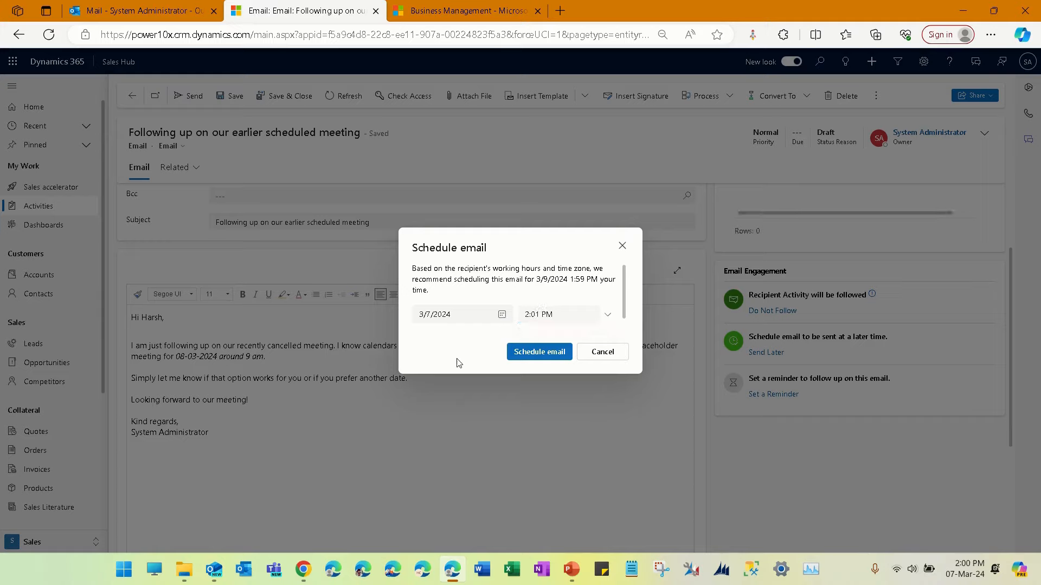
{"action": "left_click", "coordinate": [549, 352]}
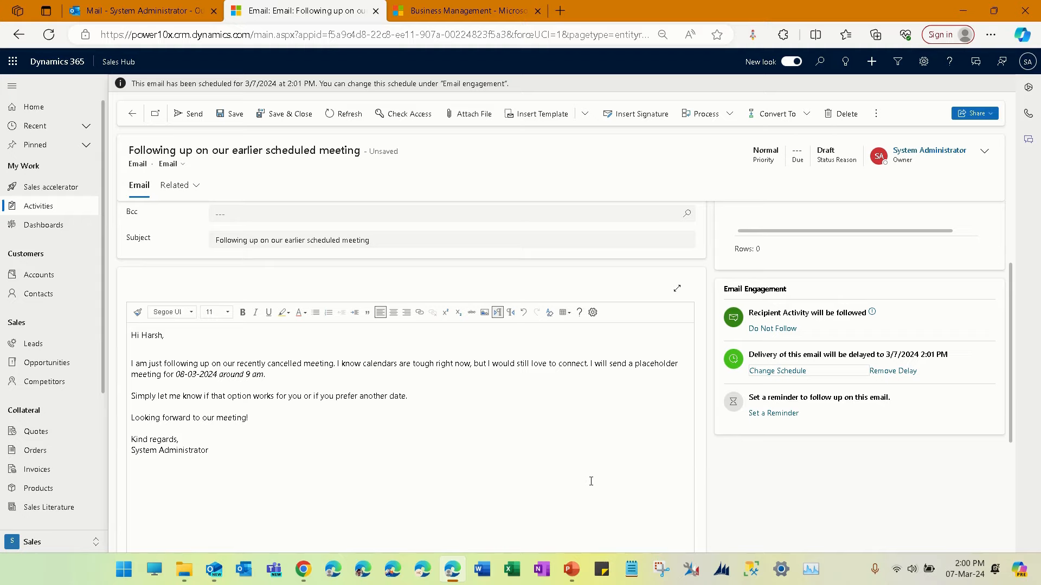
{"action": "left_click", "coordinate": [336, 115]}
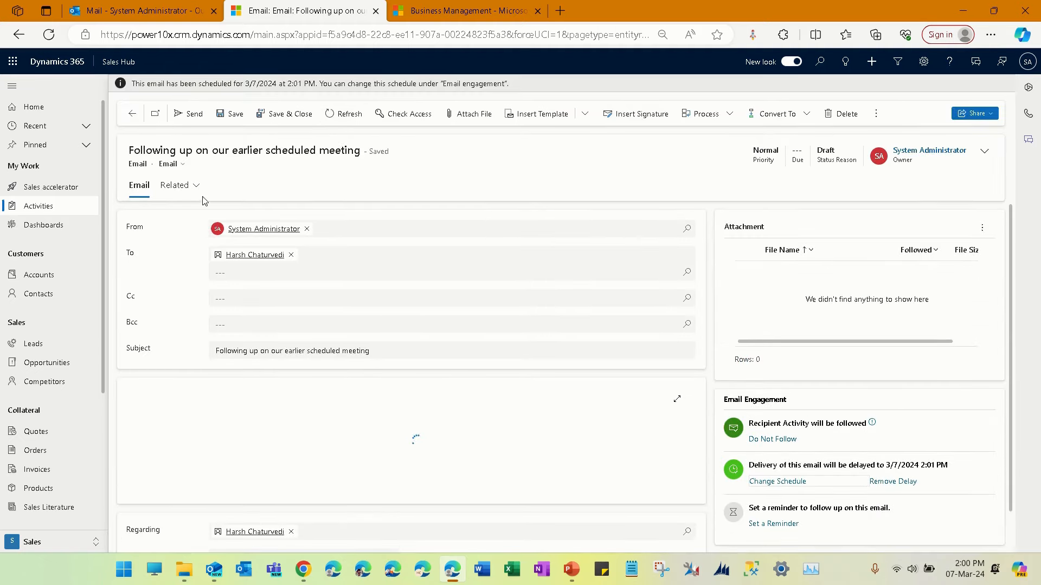
- Return to the contact record and refresh both its Up next list and the whole record
{"action": "left_click", "coordinate": [132, 113]}
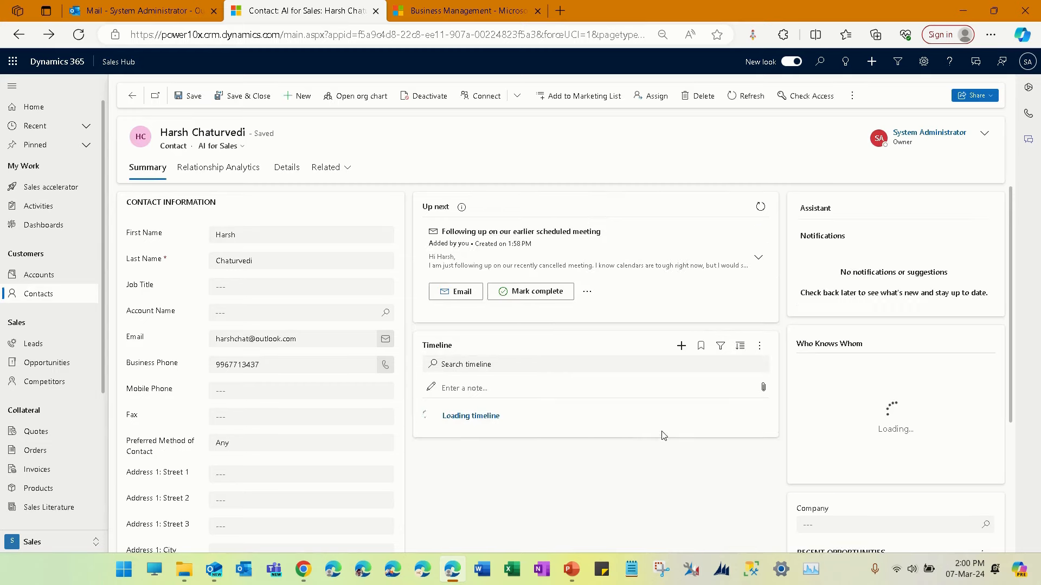
{"action": "left_click", "coordinate": [762, 208]}
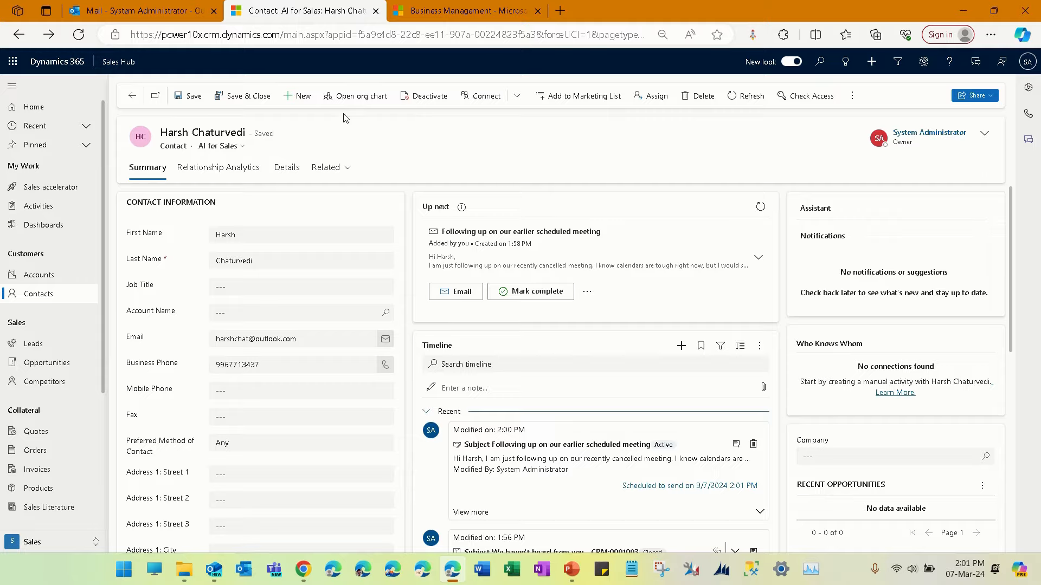
{"action": "left_click", "coordinate": [728, 96]}
- Open the scheduled "Following up on our earlier scheduled meeting" email from the contact's timeline and refresh it
{"action": "scroll", "coordinate": [794, 390], "scroll_direction": "down", "scroll_amount": 3}
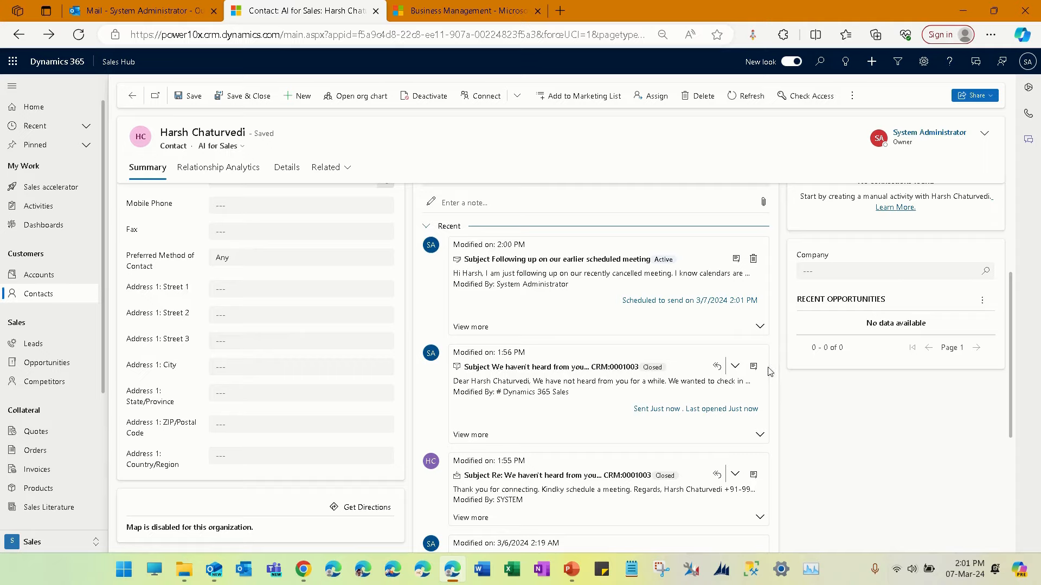
{"action": "left_click", "coordinate": [734, 261]}
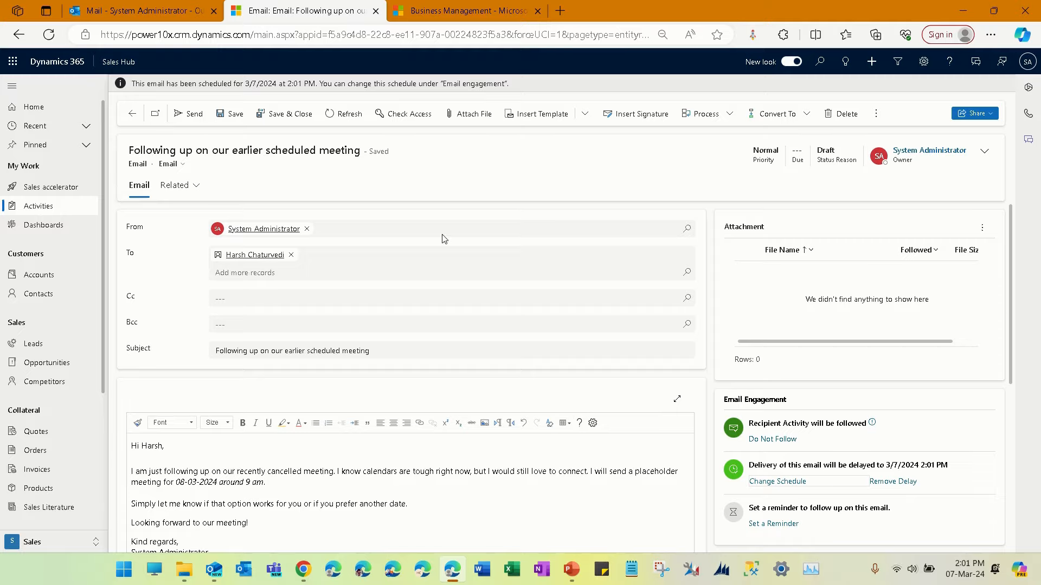
{"action": "left_click", "coordinate": [333, 110]}
- Reschedule the follow-up email's delayed delivery to 2:05 PM on 3/7/2024 and save the email
{"action": "left_click", "coordinate": [774, 487]}
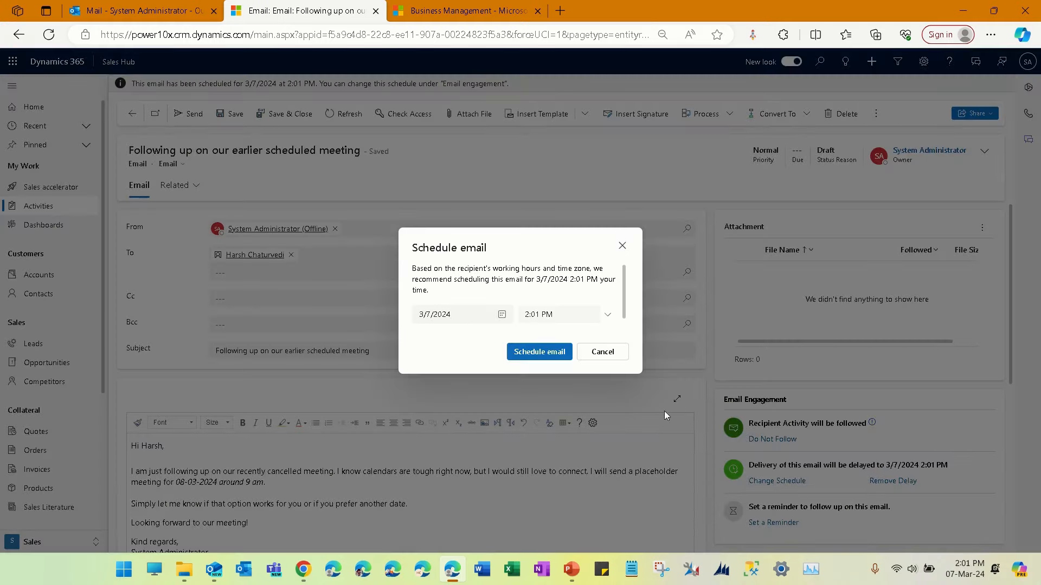
{"action": "left_click", "coordinate": [607, 315]}
{"action": "scroll", "coordinate": [596, 362], "scroll_direction": "down", "scroll_amount": 10}
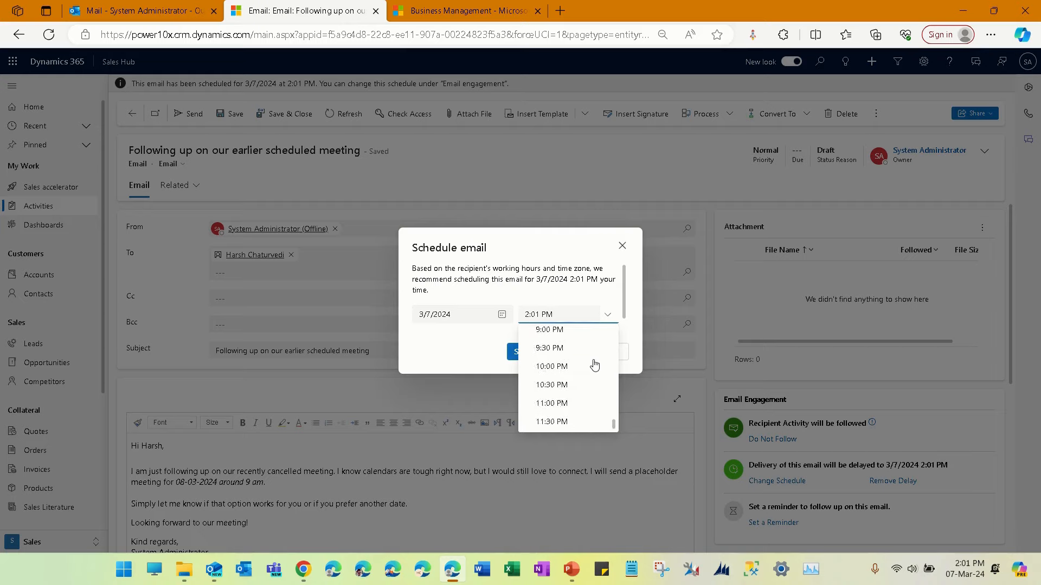
{"action": "scroll", "coordinate": [594, 365], "scroll_direction": "up", "scroll_amount": 8}
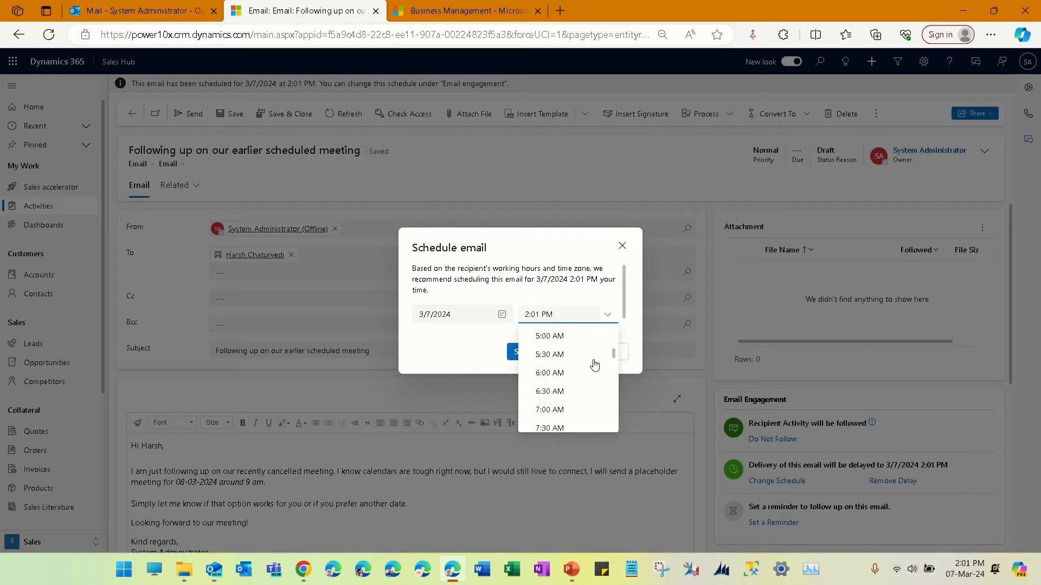
{"action": "left_click_drag", "start_coordinate": [535, 316], "coordinate": [539, 316]}
{"action": "type", "text": "5"}
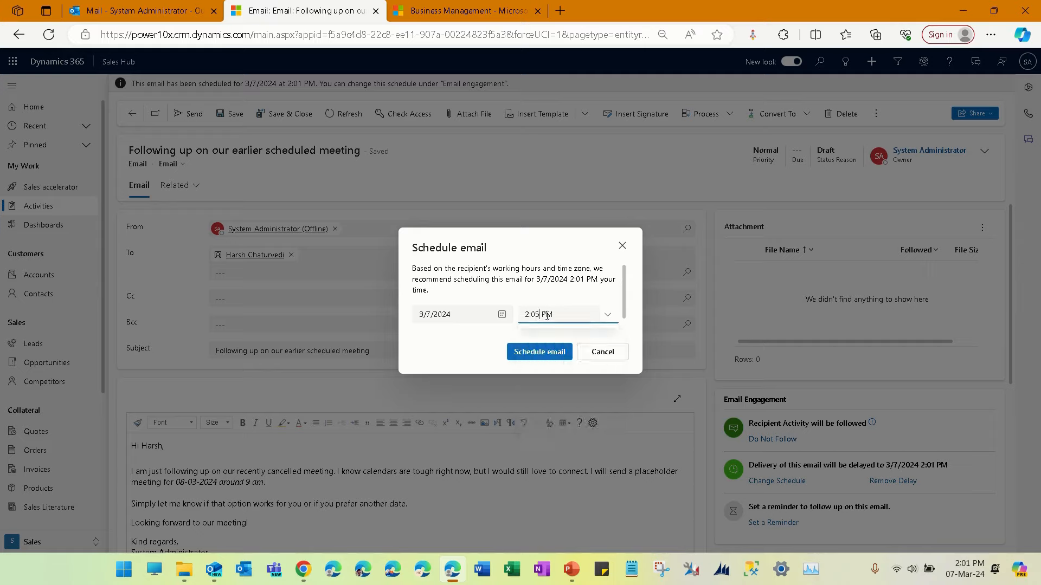
{"action": "left_click", "coordinate": [539, 354]}
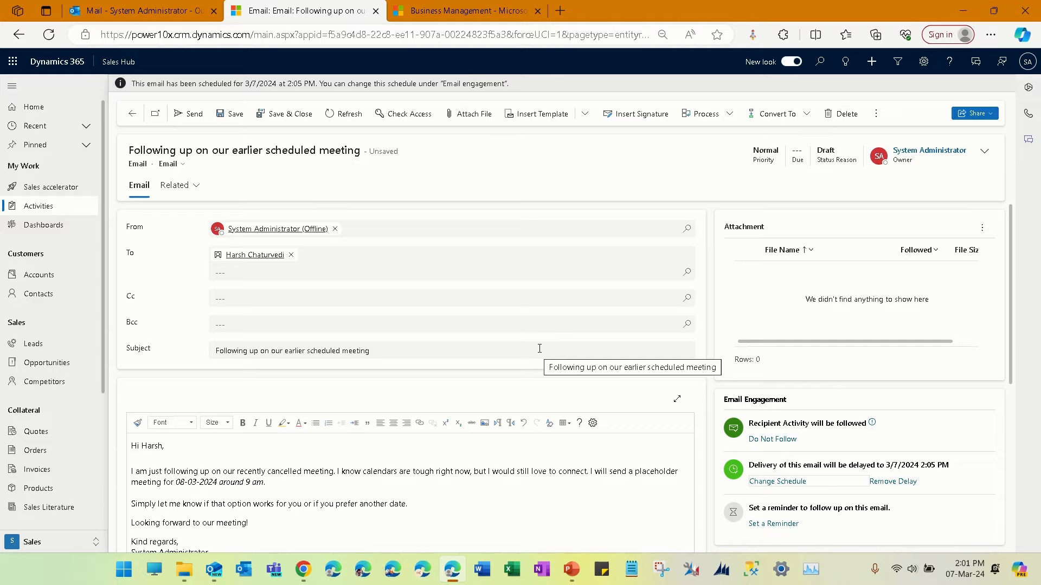
{"action": "left_click", "coordinate": [234, 119]}
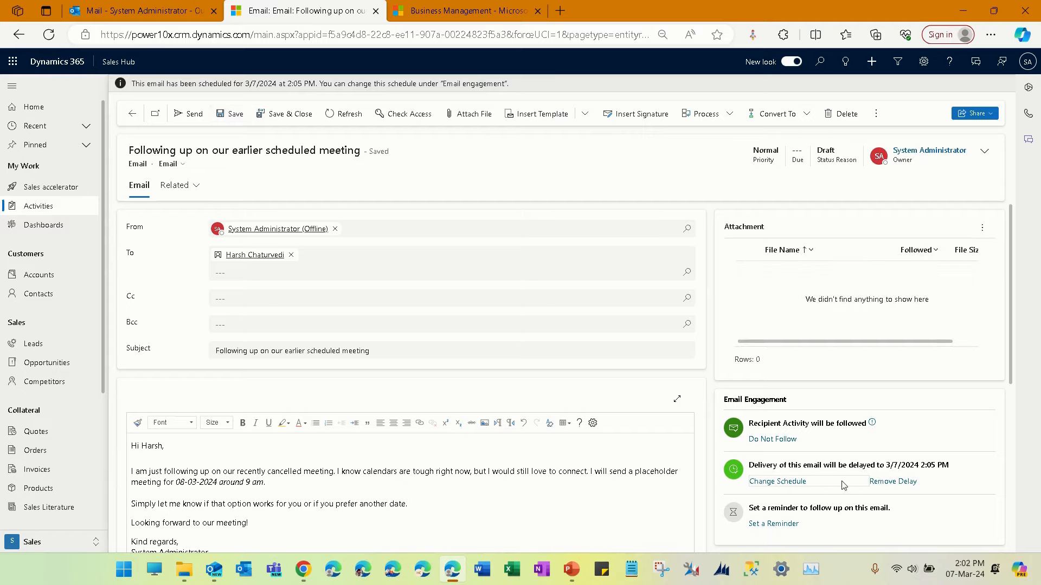
- Review the delivery date in the email's schedule, reconfirm 3/7/2024 at 2:05 PM, and refresh the email record
{"action": "left_click", "coordinate": [778, 481]}
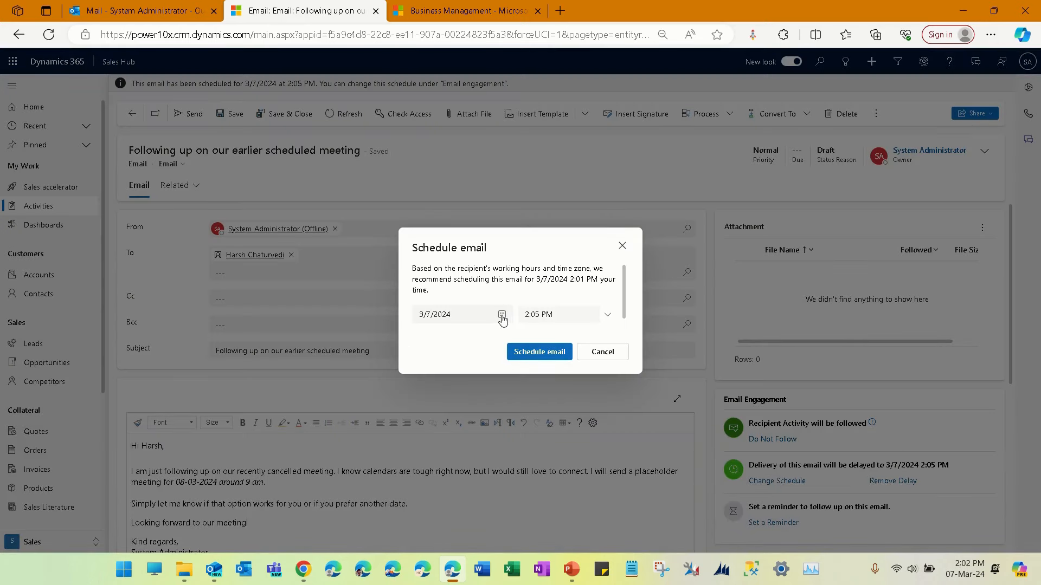
{"action": "left_click", "coordinate": [501, 315]}
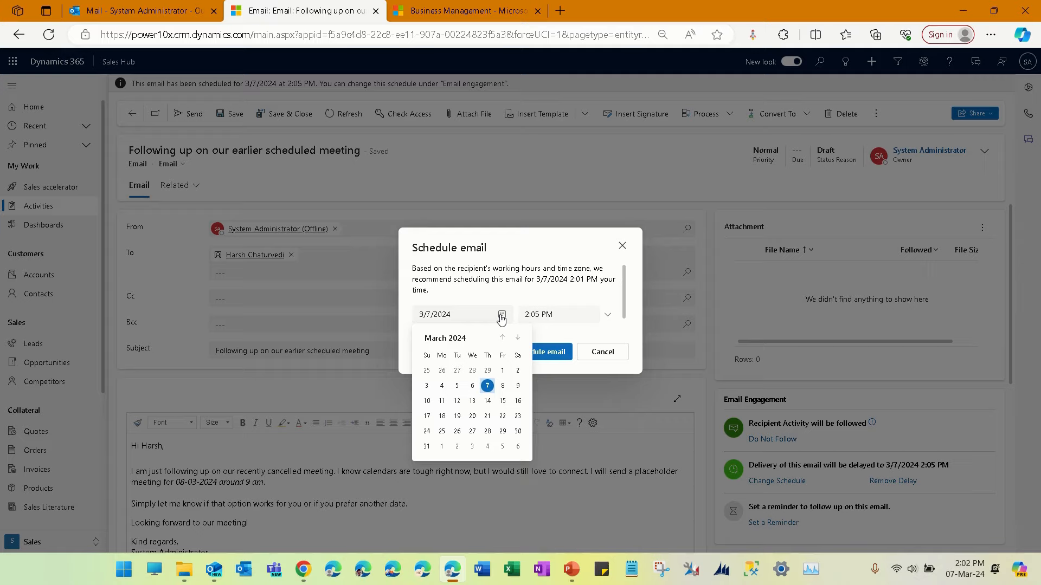
{"action": "left_click", "coordinate": [576, 256]}
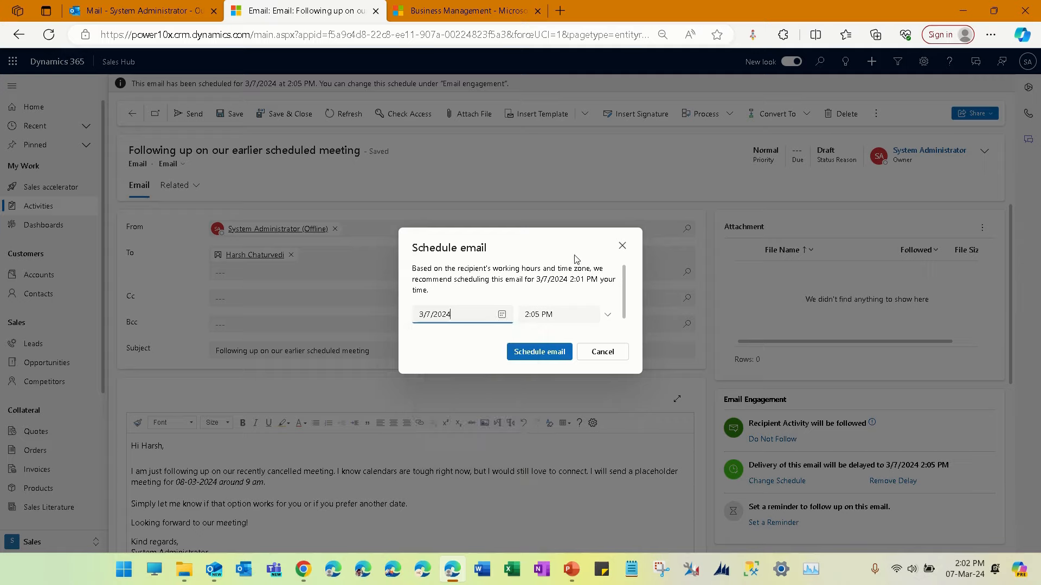
{"action": "left_click", "coordinate": [554, 355]}
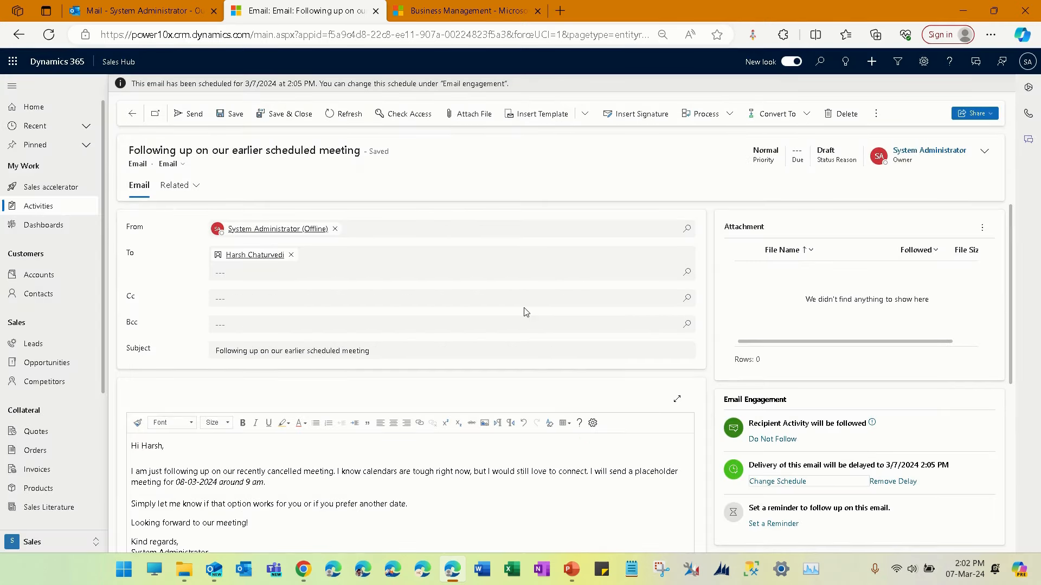
{"action": "left_click", "coordinate": [350, 115]}
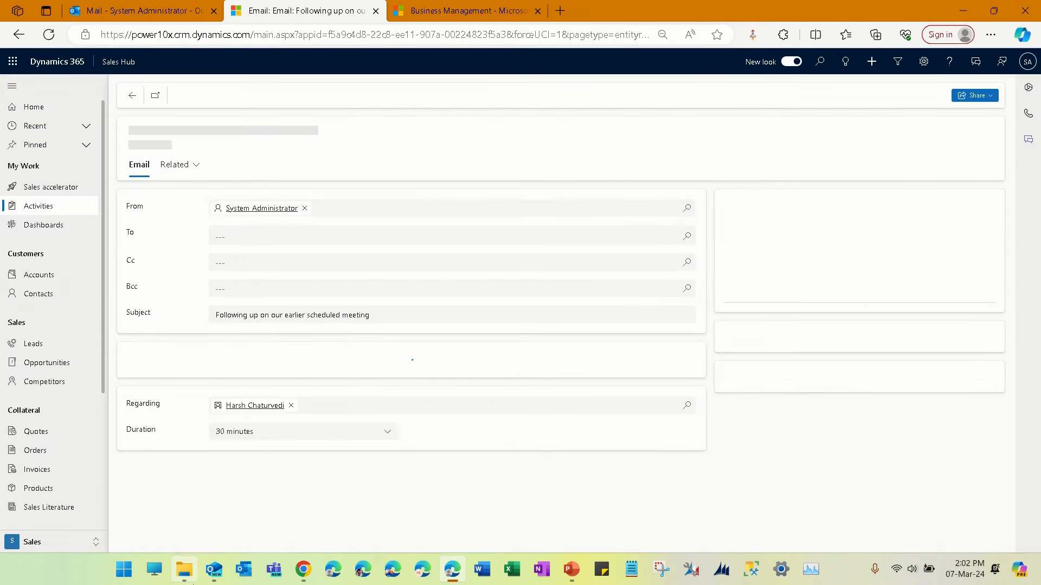
- Check the recipient's Outlook inbox for the scheduled follow-up email and return to the email record in Dynamics 365
{"action": "left_click", "coordinate": [215, 578]}
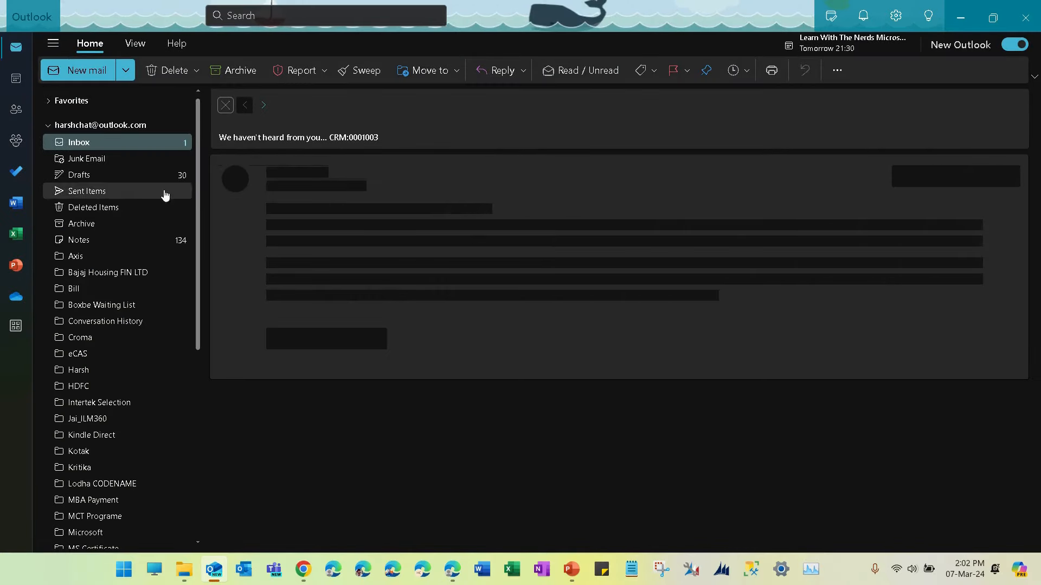
{"action": "left_click", "coordinate": [124, 142]}
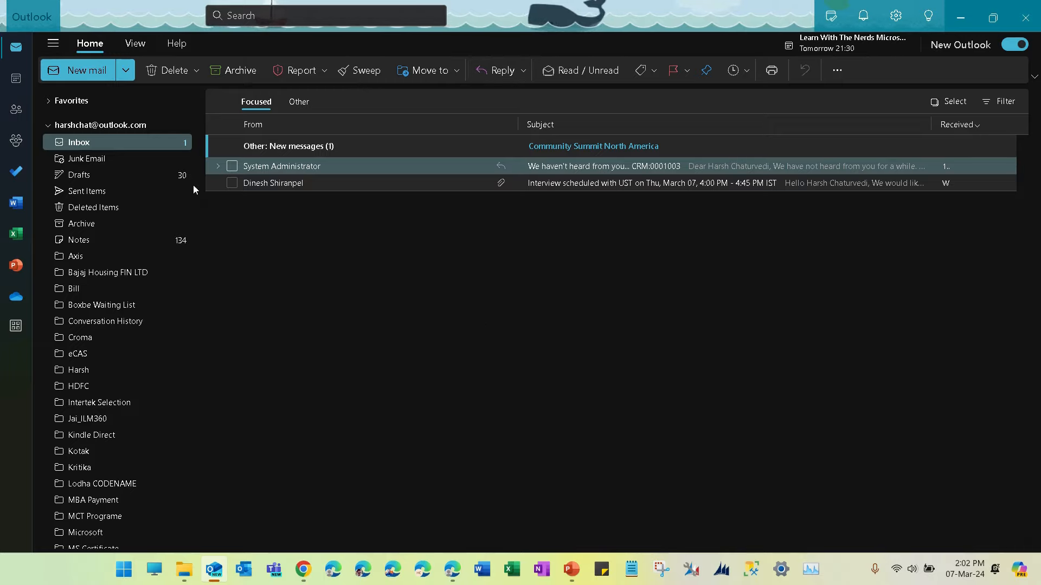
{"action": "left_click", "coordinate": [126, 142]}
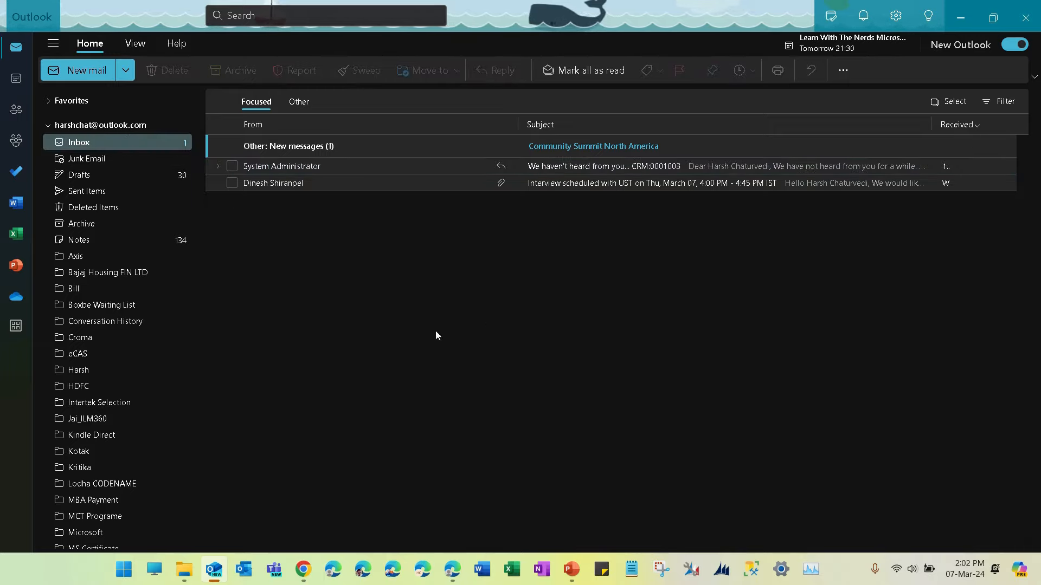
{"action": "left_click", "coordinate": [959, 13]}
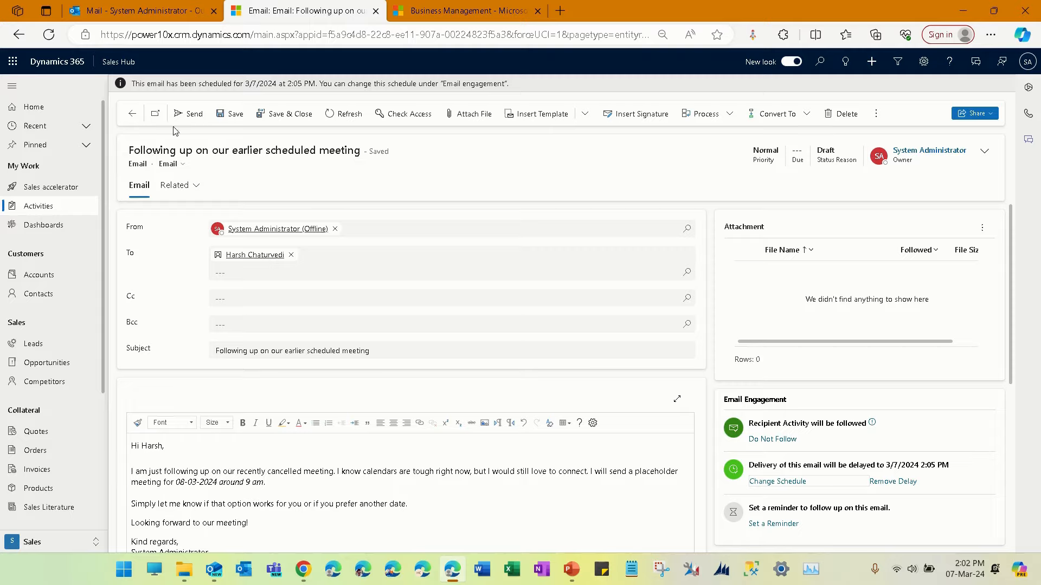
- Return to the contact record and review the scheduled, sent and received emails in its timeline
{"action": "left_click", "coordinate": [131, 116]}
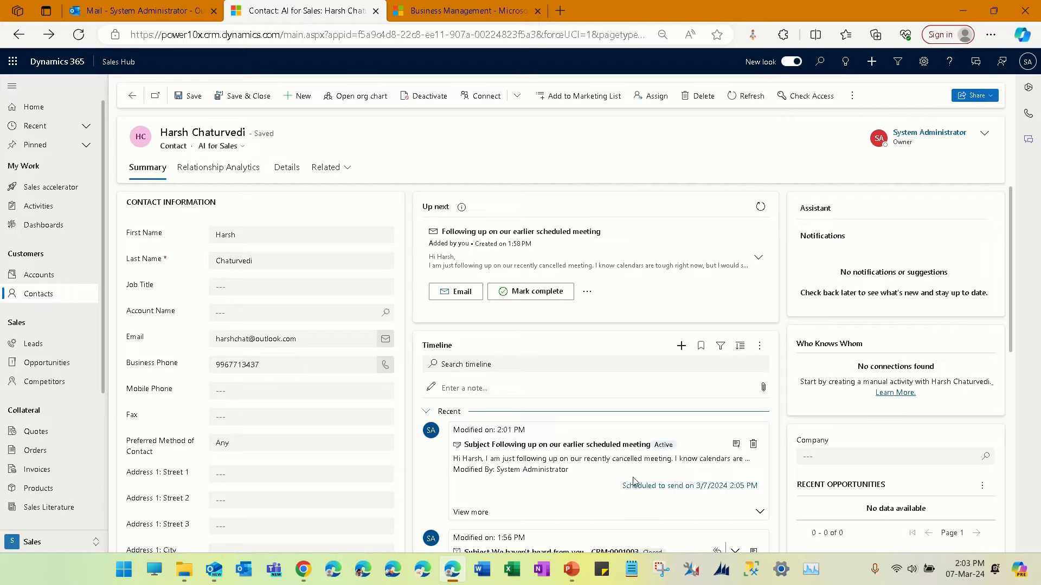
{"action": "scroll", "coordinate": [633, 481], "scroll_direction": "down", "scroll_amount": 3}
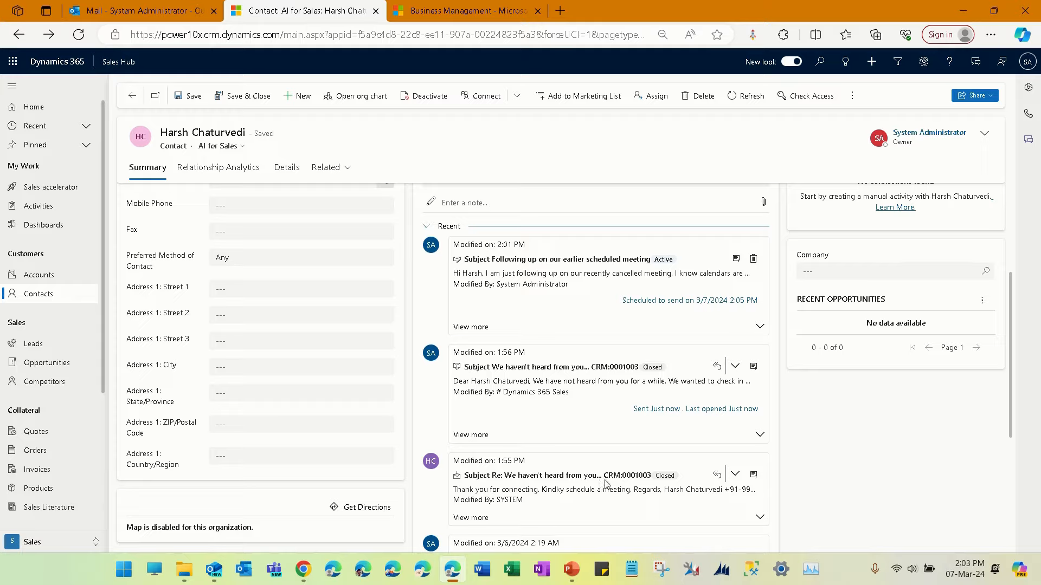
{"action": "left_click_drag", "start_coordinate": [605, 481], "coordinate": [655, 482]}
{"action": "left_click", "coordinate": [642, 508]}
- Switch to Outlook on the web, view the tracked reply's contact details in the Dynamics 365 add-in, and minimize the browser
{"action": "left_click", "coordinate": [147, 11]}
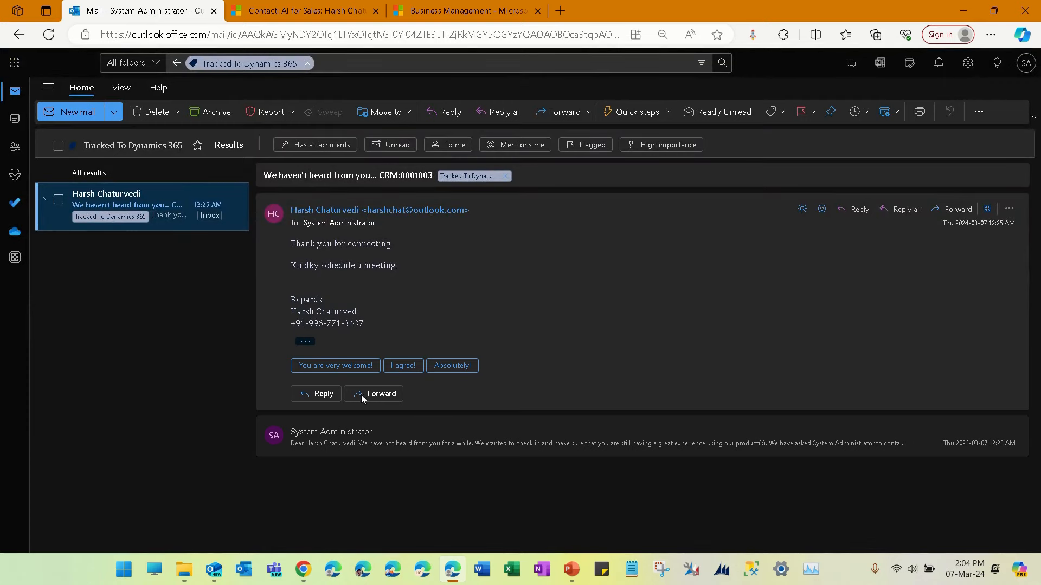
{"action": "left_click", "coordinate": [987, 208]}
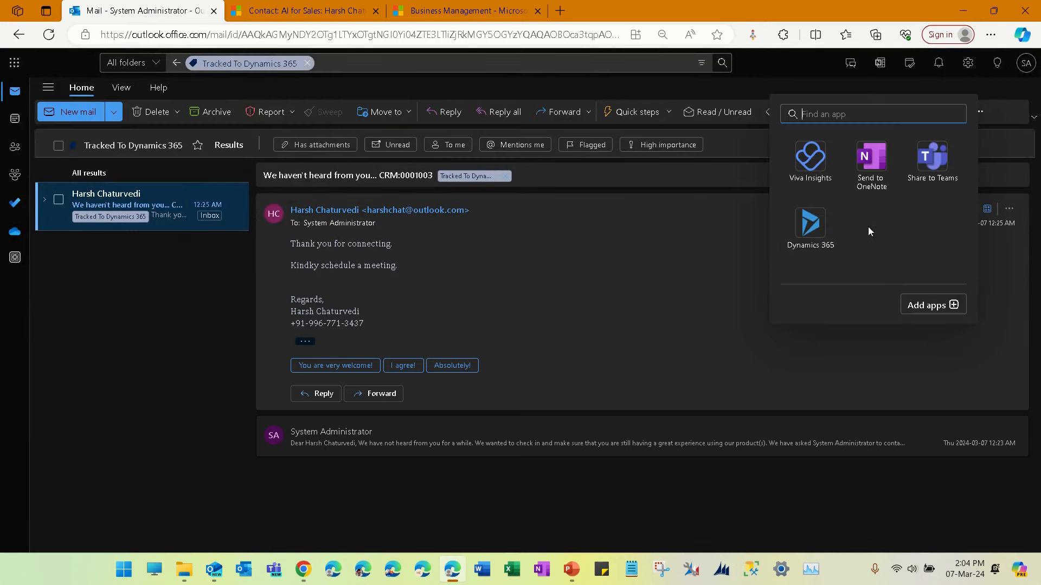
{"action": "left_click", "coordinate": [825, 234]}
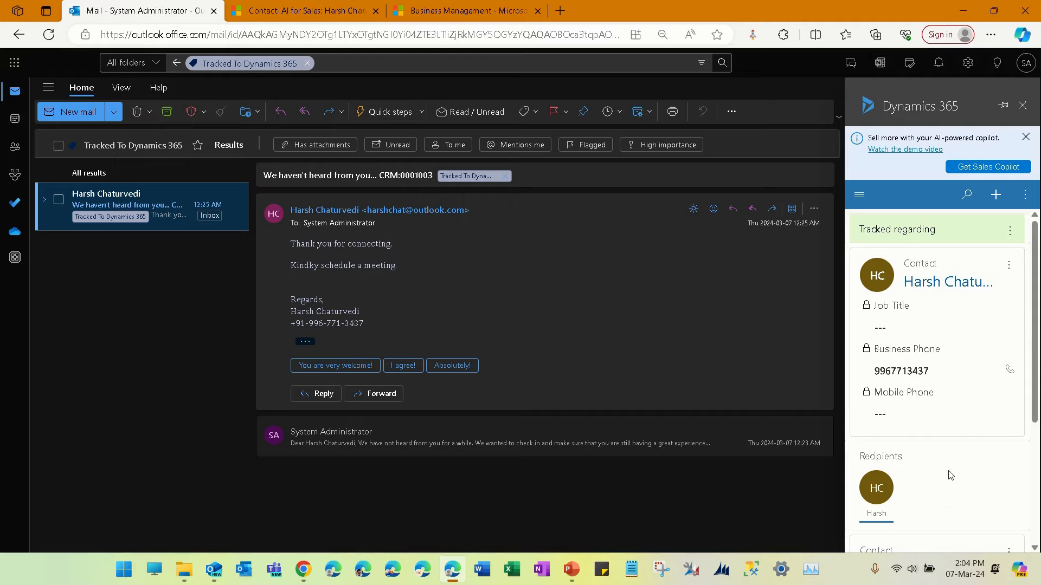
{"action": "mouse_move", "coordinate": [994, 8]}
{"action": "left_click", "coordinate": [963, 10]}
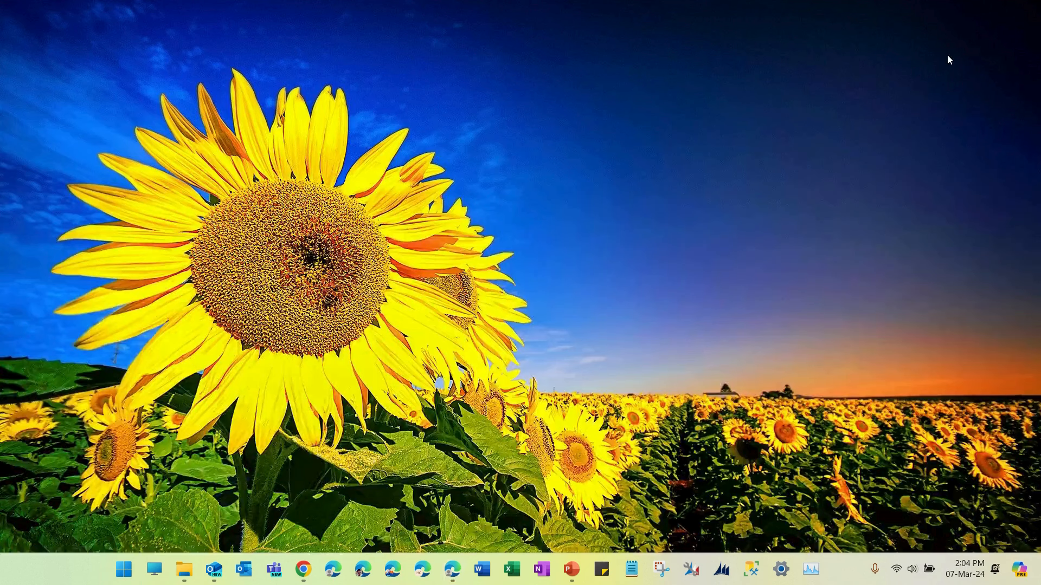